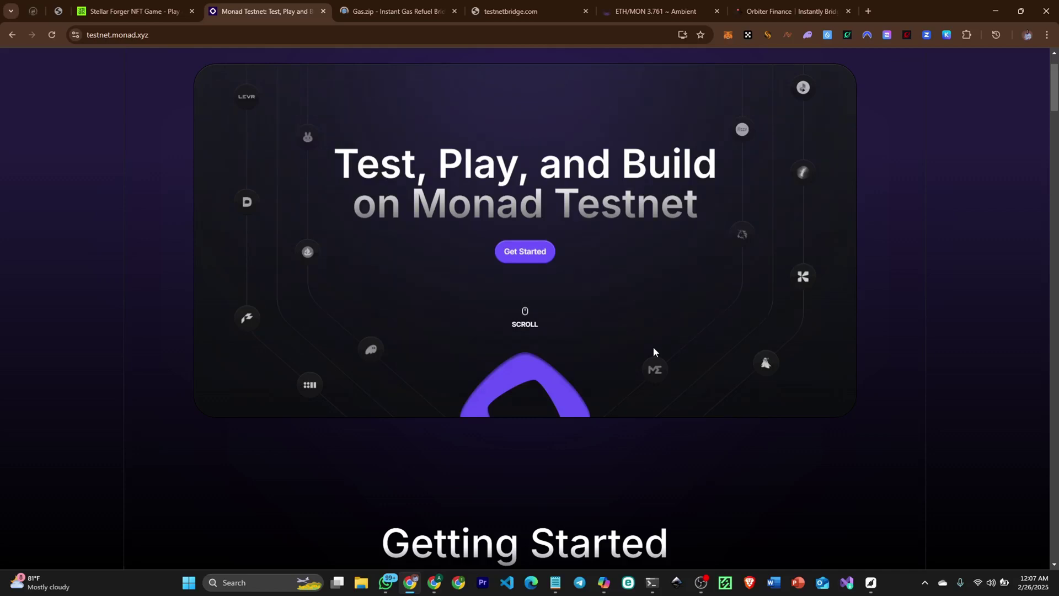
pyautogui.scroll(-4, 653, 346)
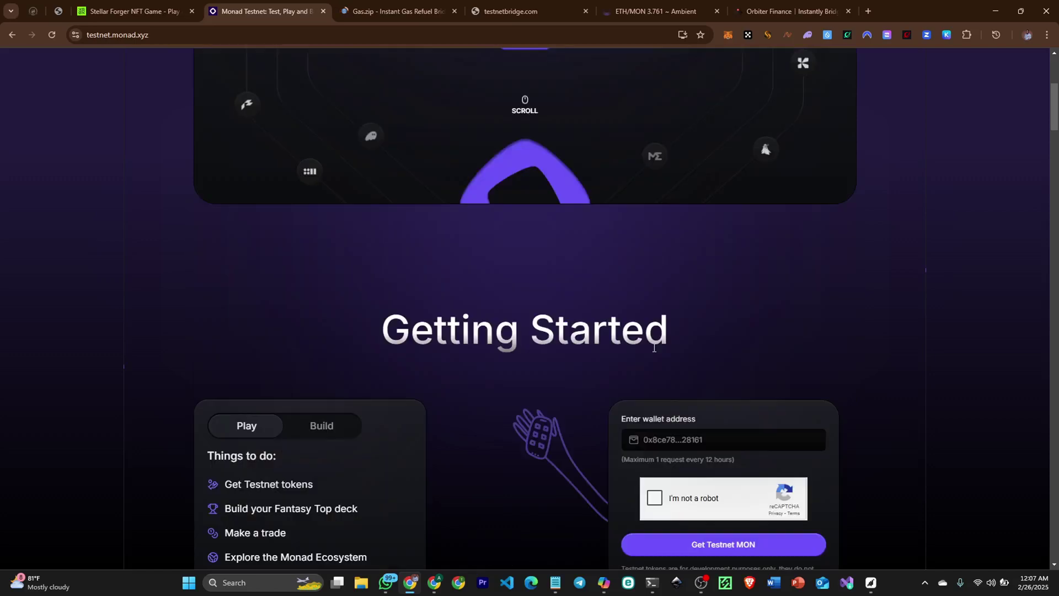
pyautogui.scroll(-5, 654, 347)
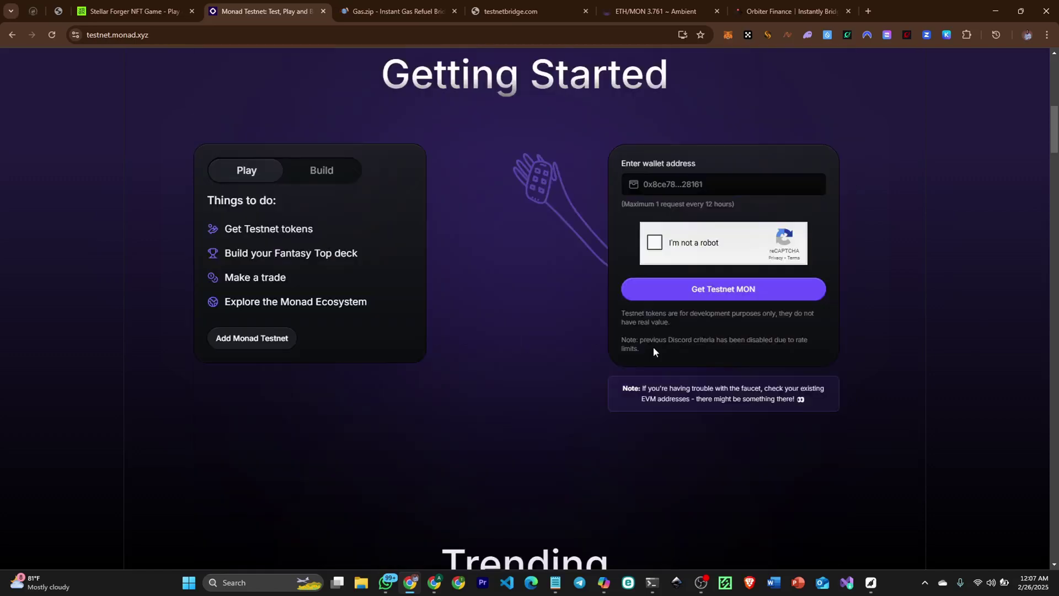
pyautogui.scroll(4, 653, 351)
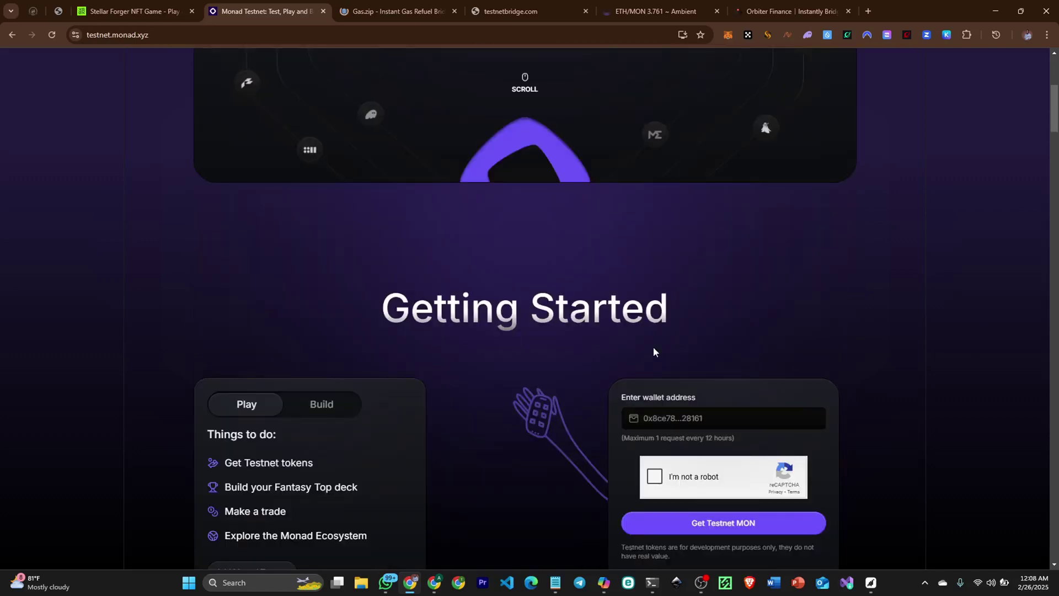
pyautogui.scroll(4, 653, 352)
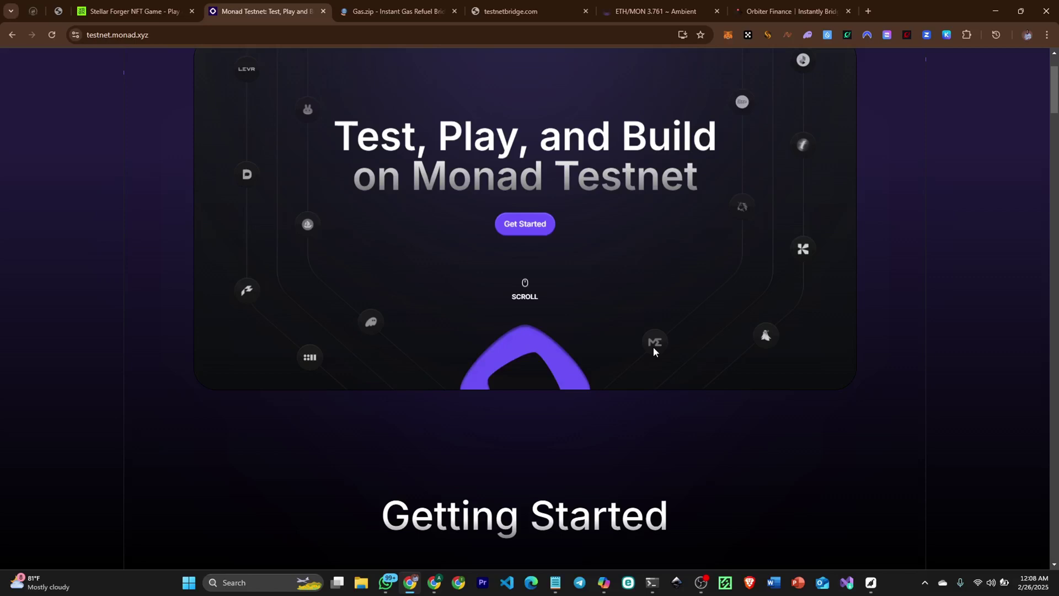
pyautogui.scroll(2, 653, 350)
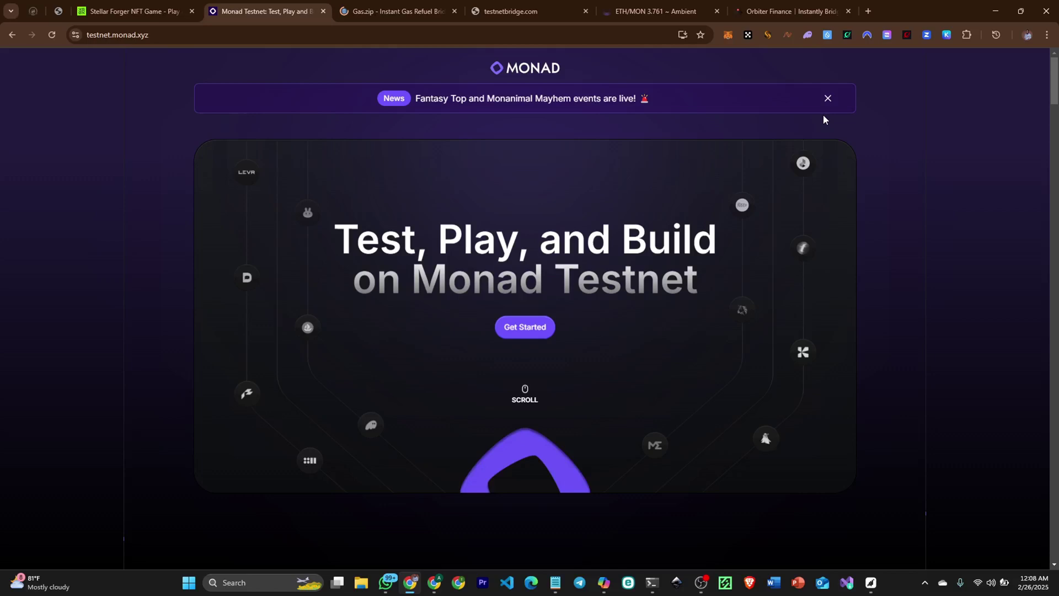
# - Verify as human in the Monad testnet faucet form by selecting all squares with motorcycles in the reCAPTCHA challenges
pyautogui.scroll(-8, 823, 119)
pyautogui.click(654, 296)
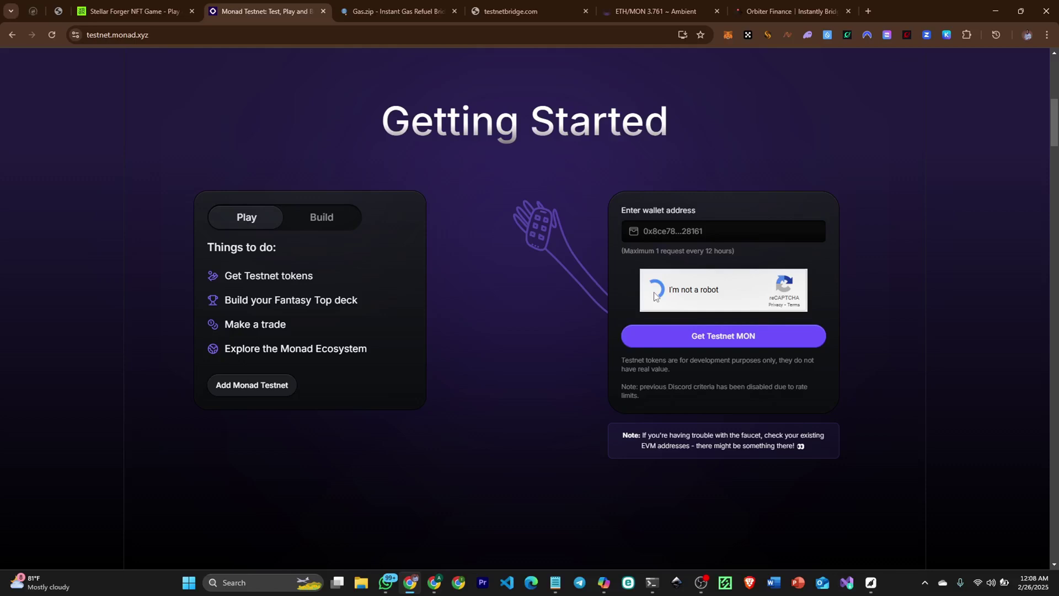
pyautogui.click(505, 332)
pyautogui.click(558, 332)
pyautogui.click(541, 275)
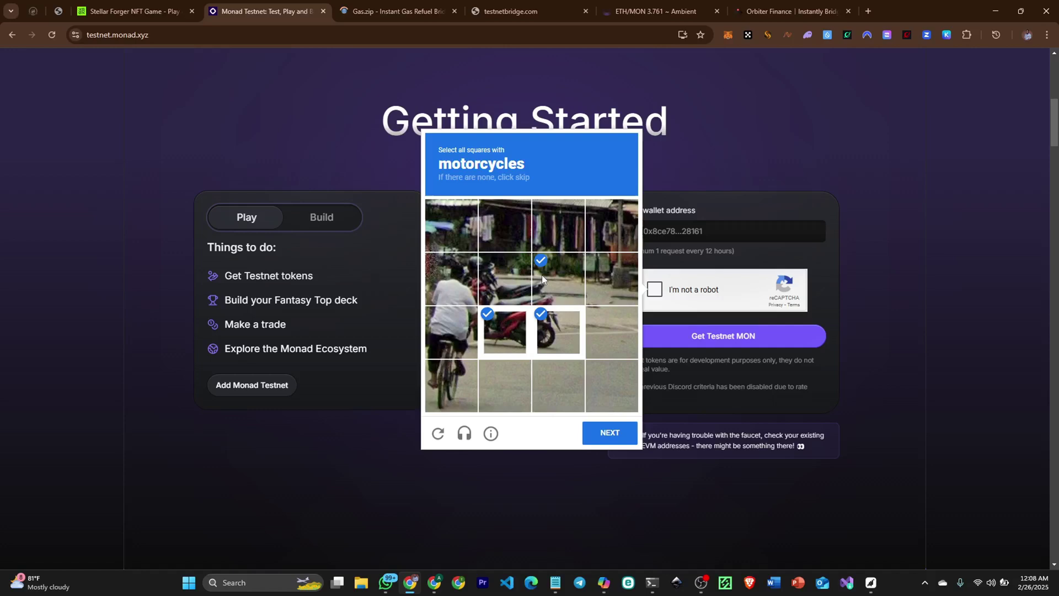
pyautogui.click(505, 279)
pyautogui.click(451, 278)
pyautogui.click(610, 432)
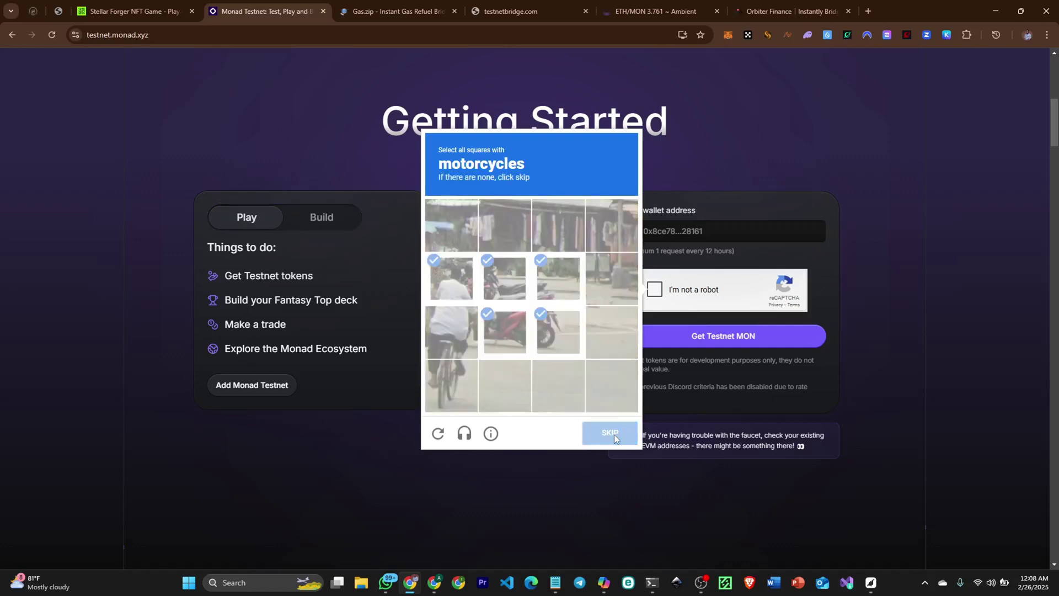
pyautogui.click(598, 289)
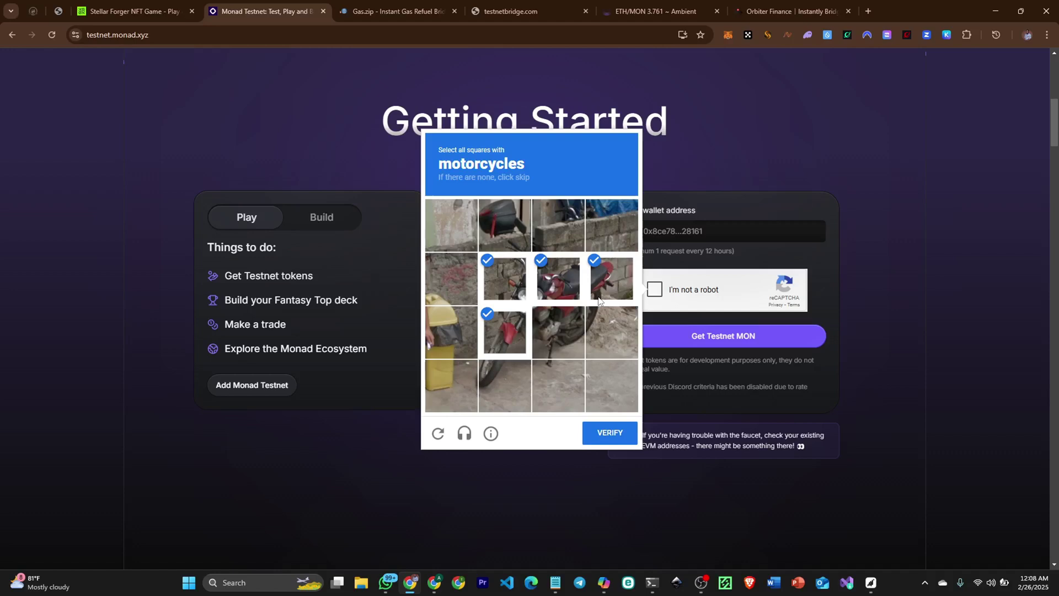
# - Switch to Gas.zip, search the mainnets for "sepo", and set up a $0.25 refuel from Base to Ethereum Sepolia
pyautogui.click(748, 35)
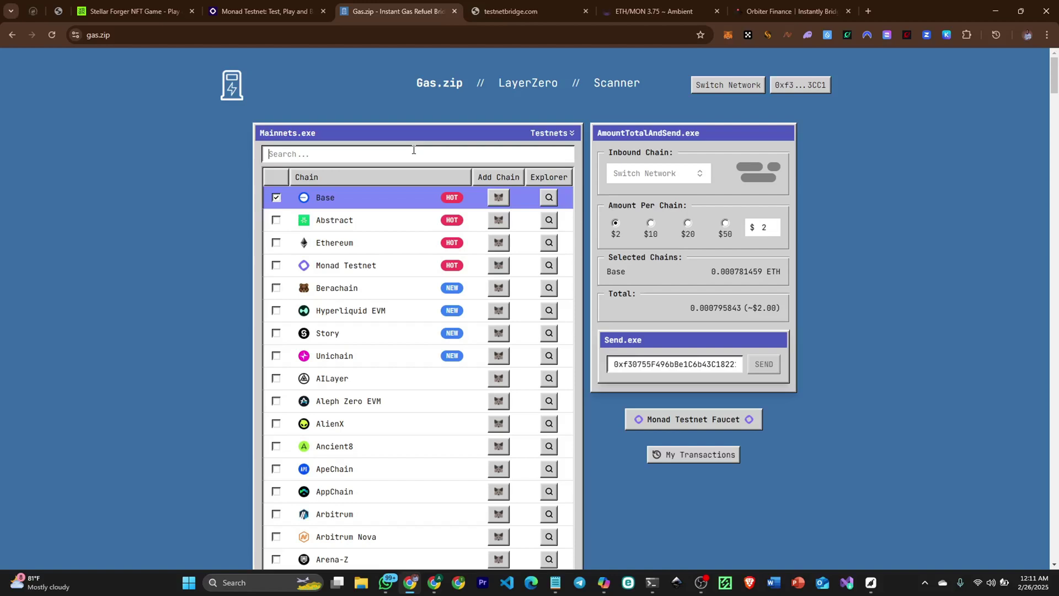
pyautogui.write('sepo')
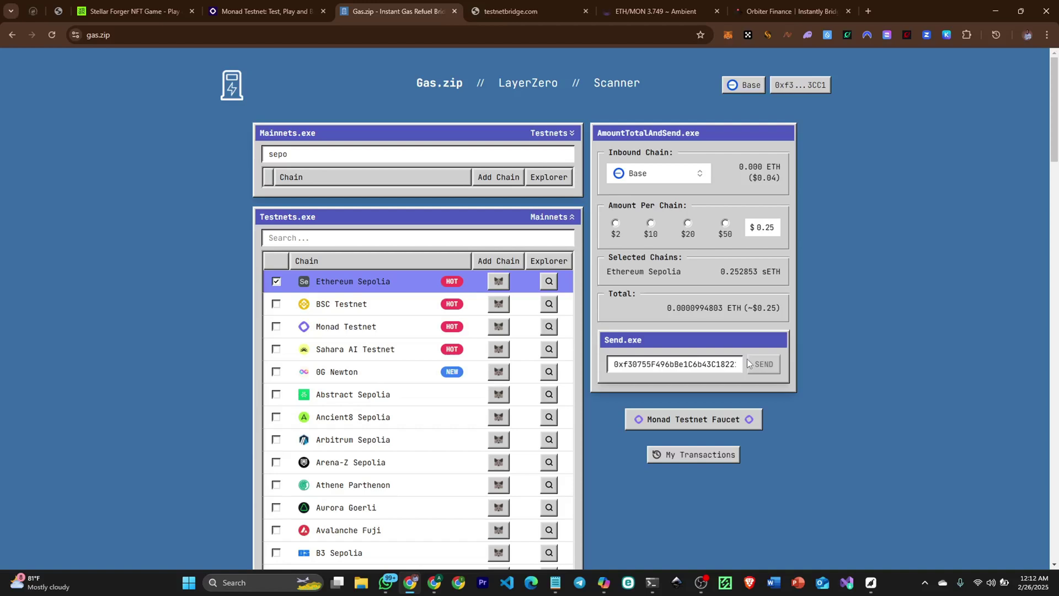
# - Switch to Orbiter Finance, connect the MetaMask wallet, and bridge 1.5 ETH from Sepolia to Monad Sepolia
pyautogui.hotkey('ctrl', '6')
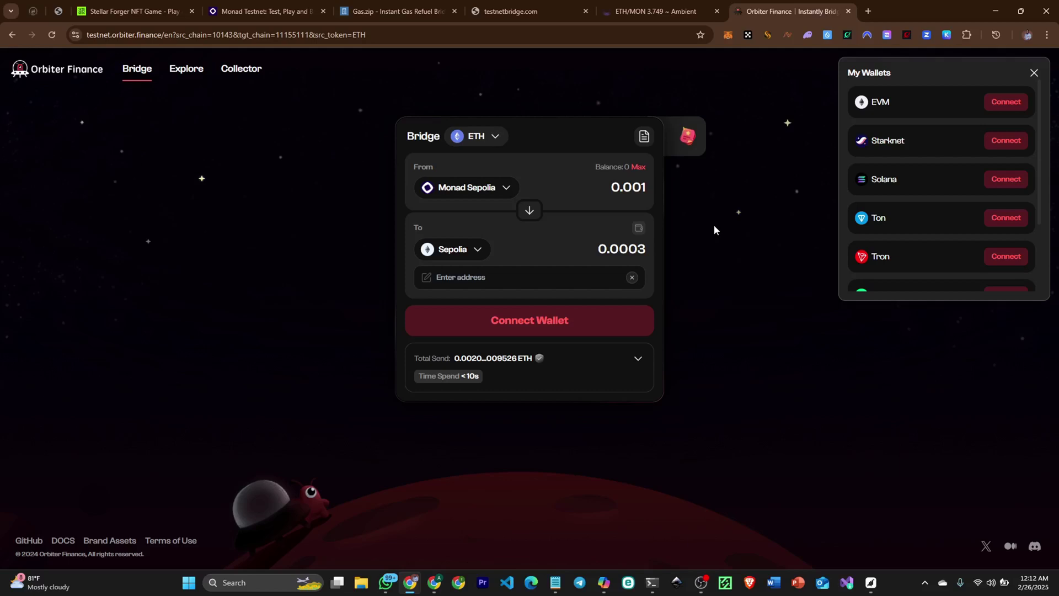
pyautogui.click(529, 320)
pyautogui.click(387, 231)
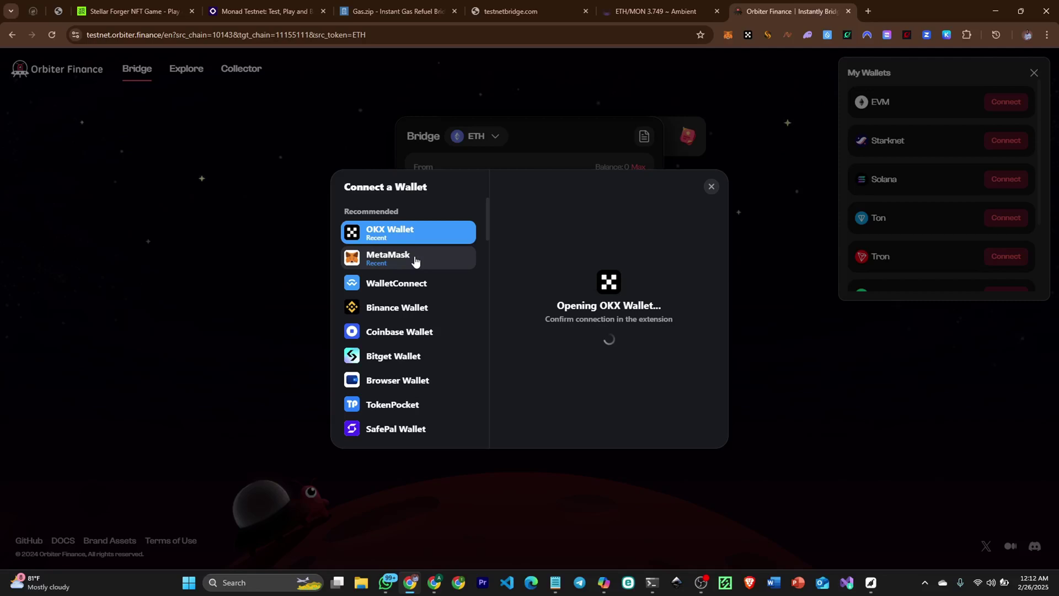
pyautogui.click(415, 260)
pyautogui.click(643, 190)
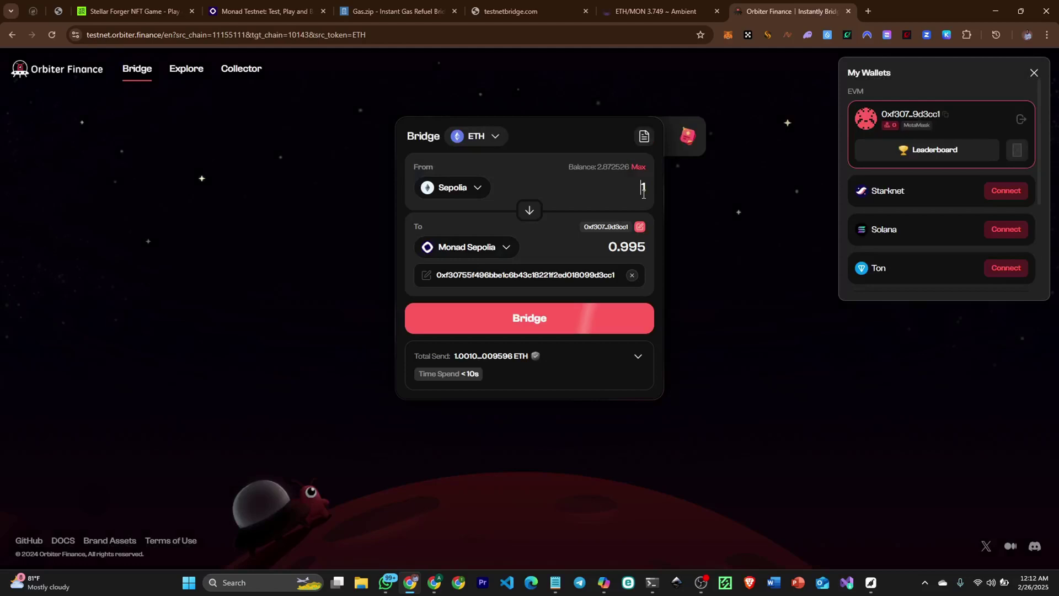
pyautogui.write('.5')
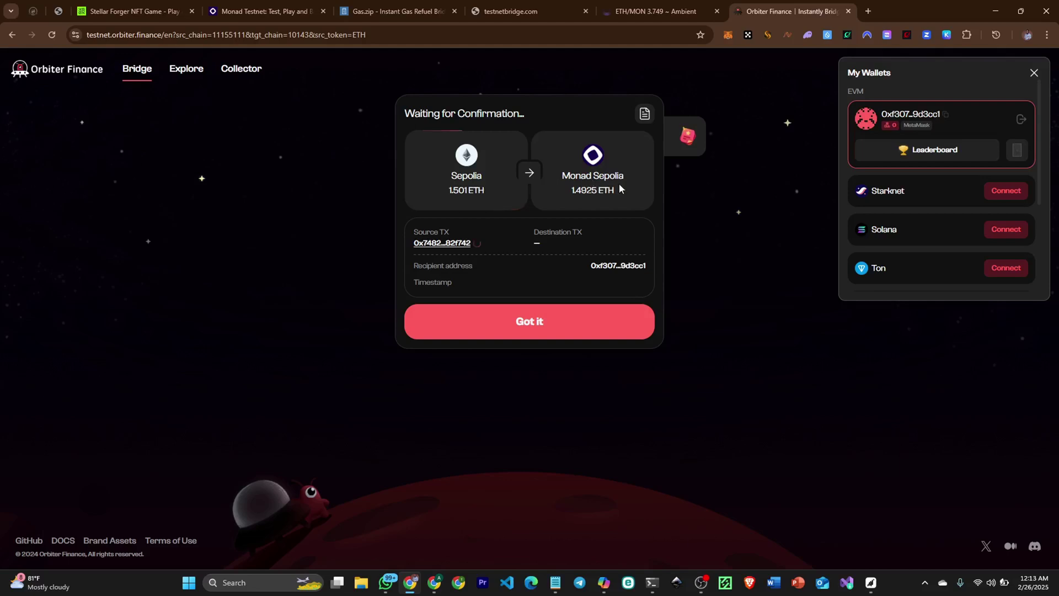
# - Check the bridged ETH on Monad Sepolia by reversing the direction of a new Orbiter Finance bridge and filling in the maximum amount
pyautogui.click(312, 4)
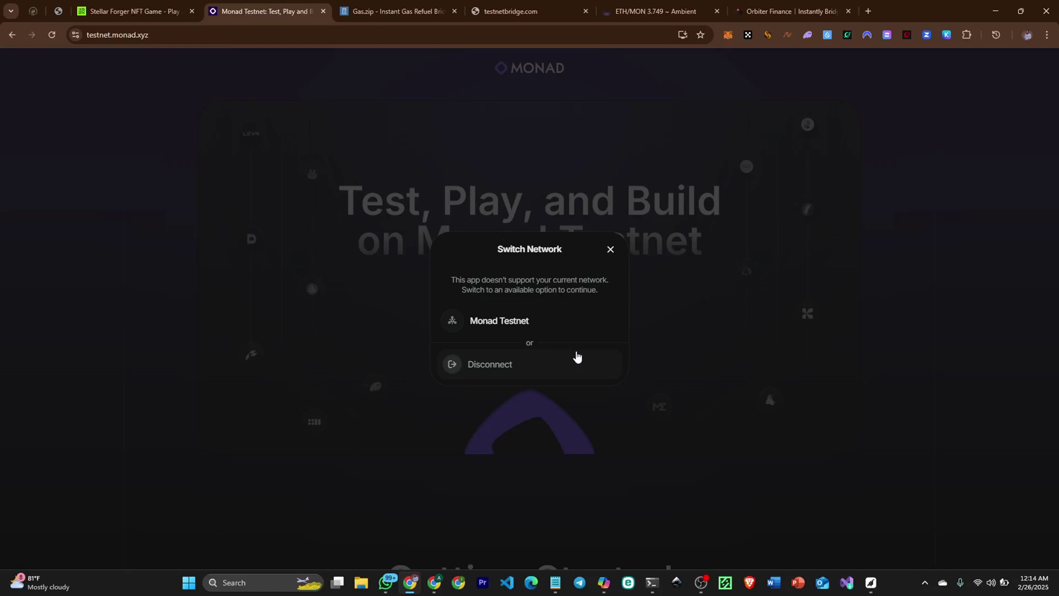
pyautogui.hotkey('ctrl', 'Tab')
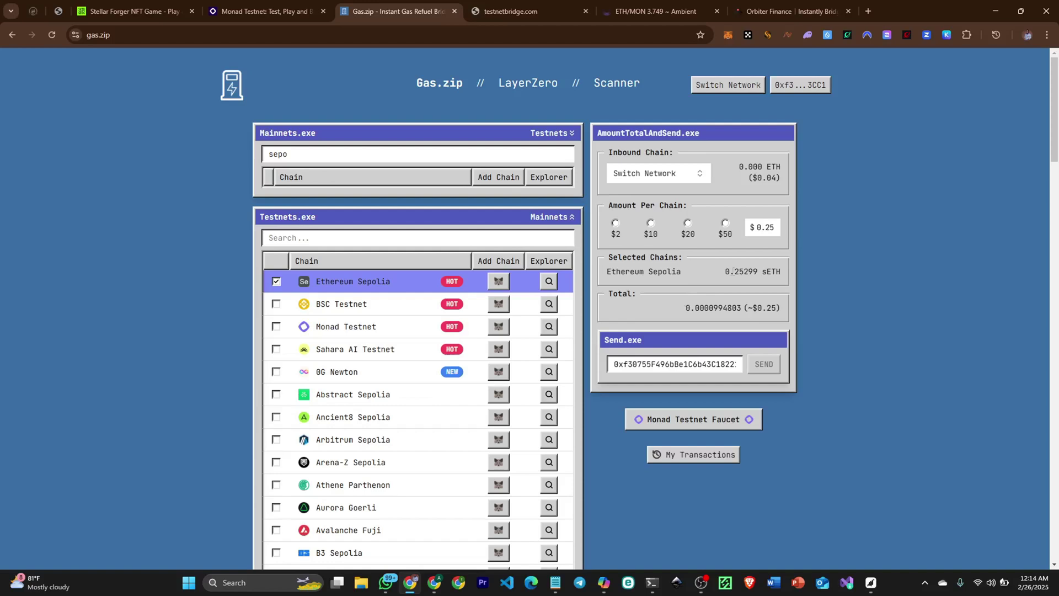
pyautogui.click(789, 11)
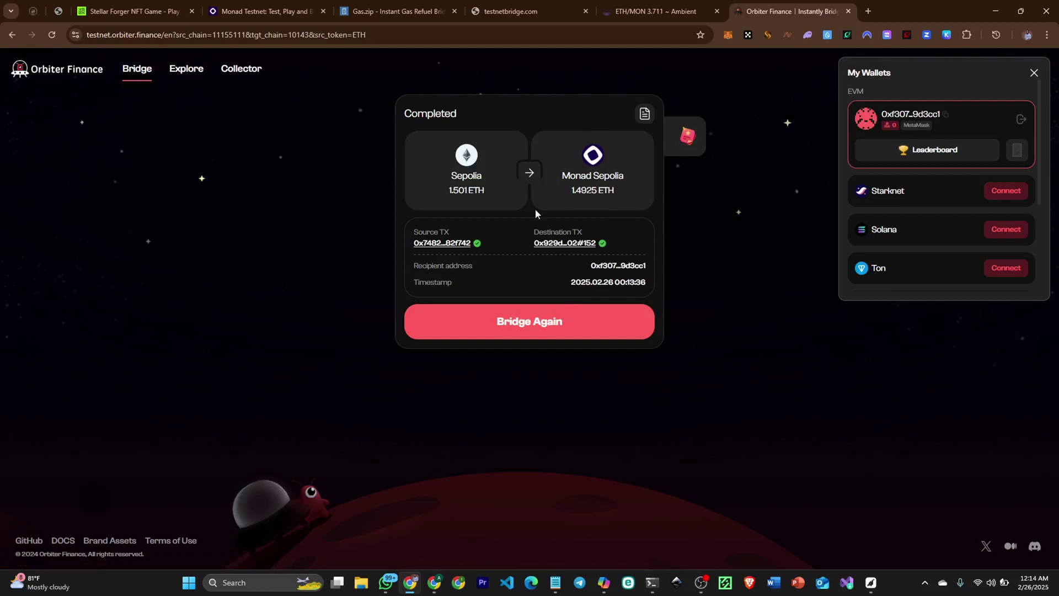
pyautogui.click(534, 316)
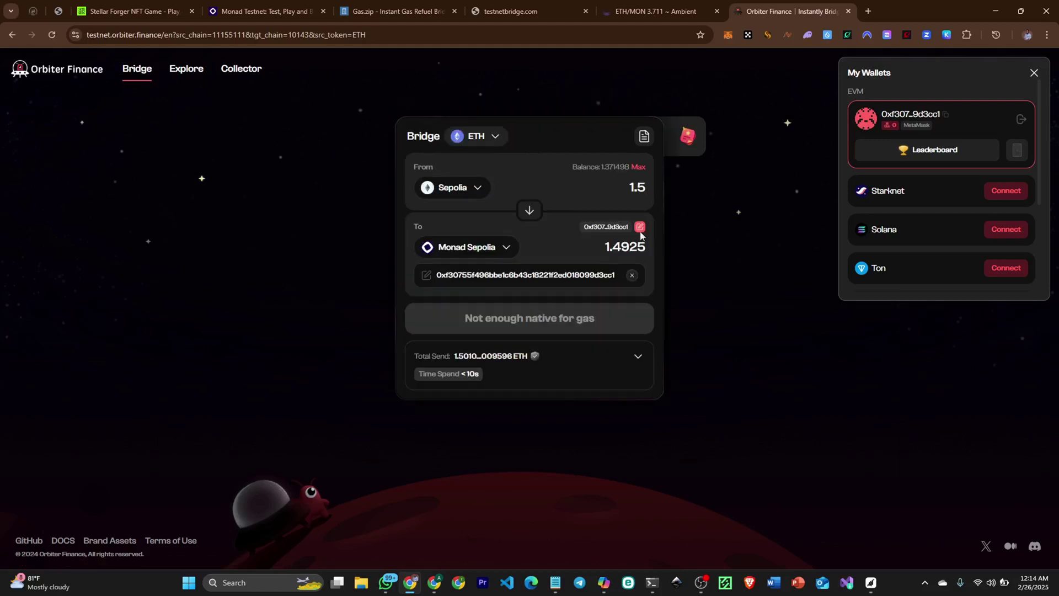
pyautogui.click(527, 211)
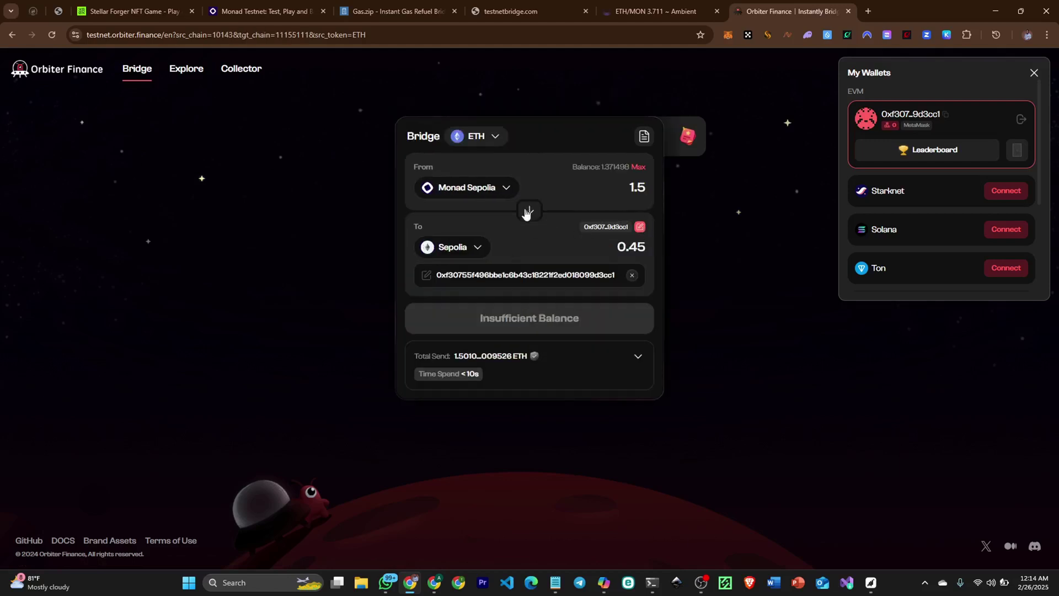
pyautogui.click(638, 167)
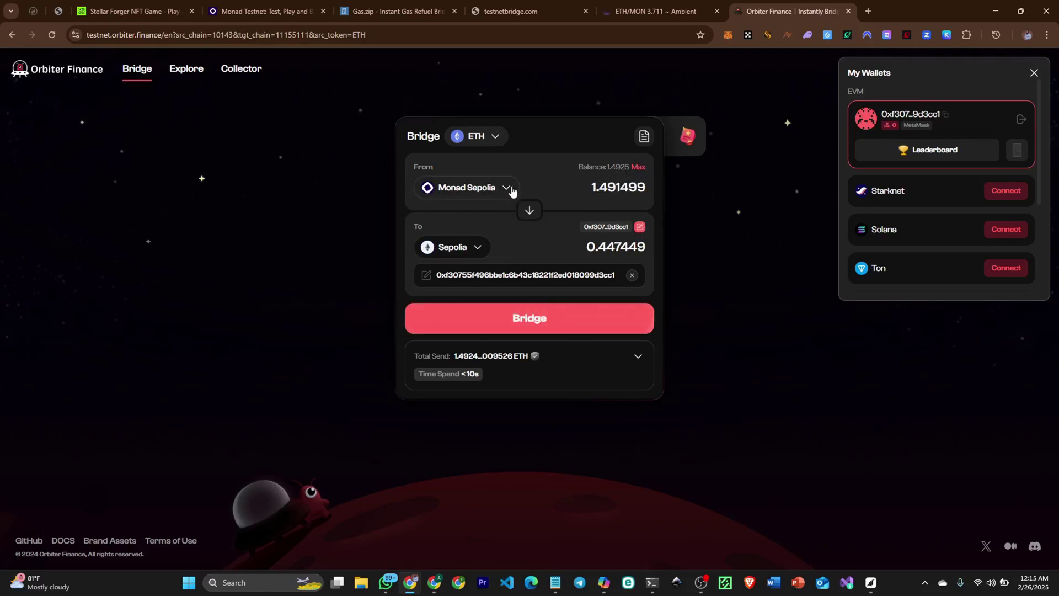
# - Switch to Ambient and disconnect the currently connected wallet, reloading the page
pyautogui.click(682, 4)
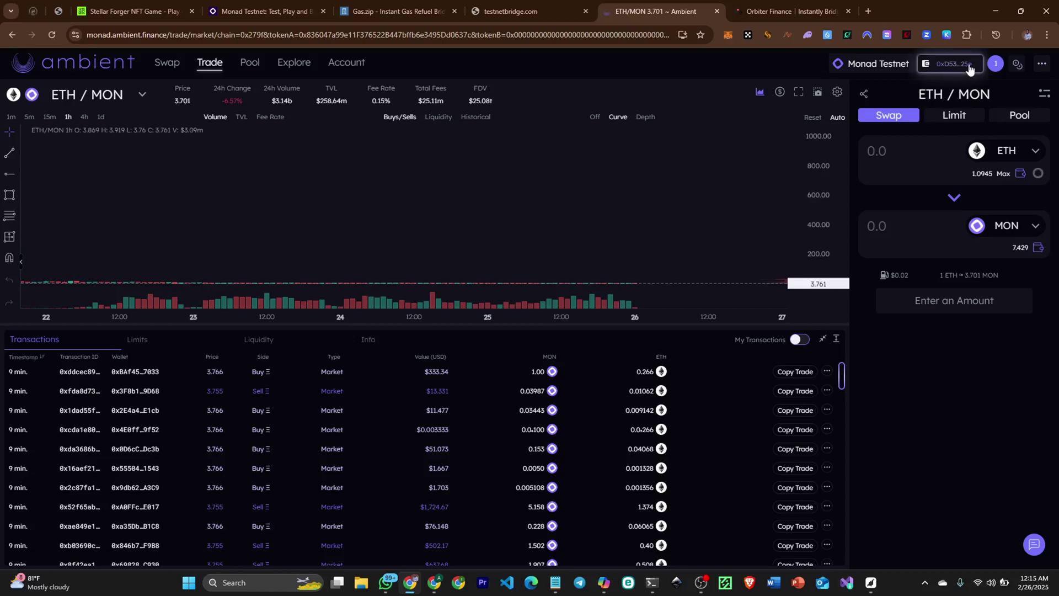
pyautogui.click(969, 67)
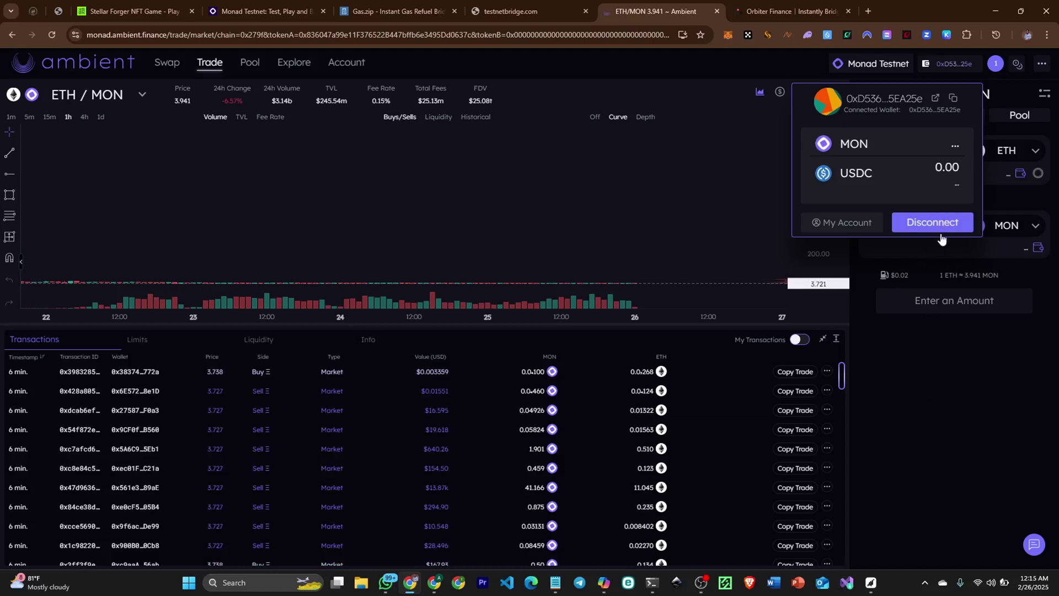
pyautogui.click(932, 366)
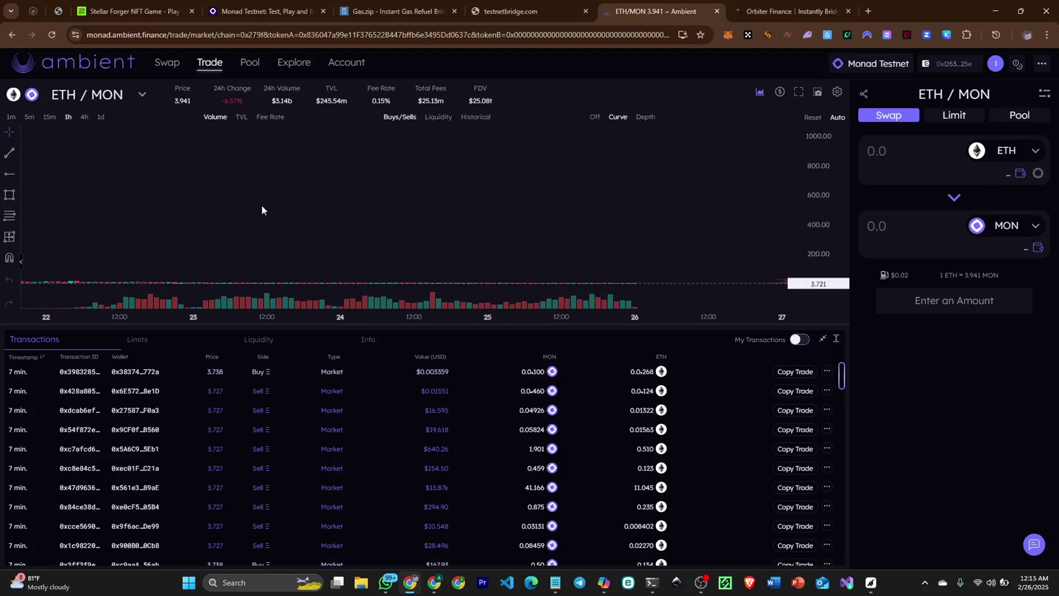
pyautogui.click(51, 35)
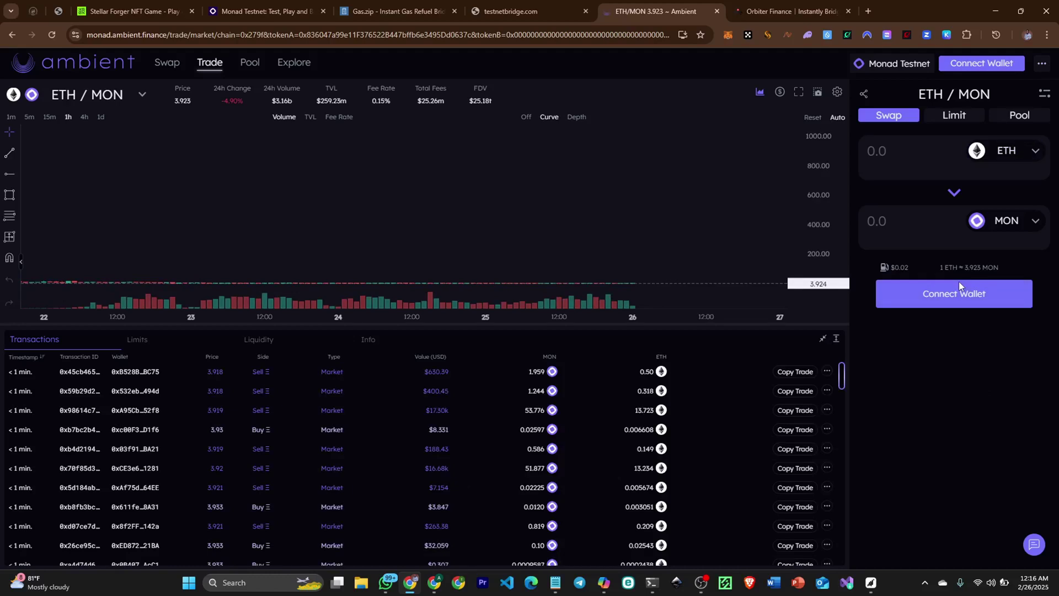
# - Connect the Zerion wallet to Ambient and switch it to the Monad Testnet network
pyautogui.click(990, 298)
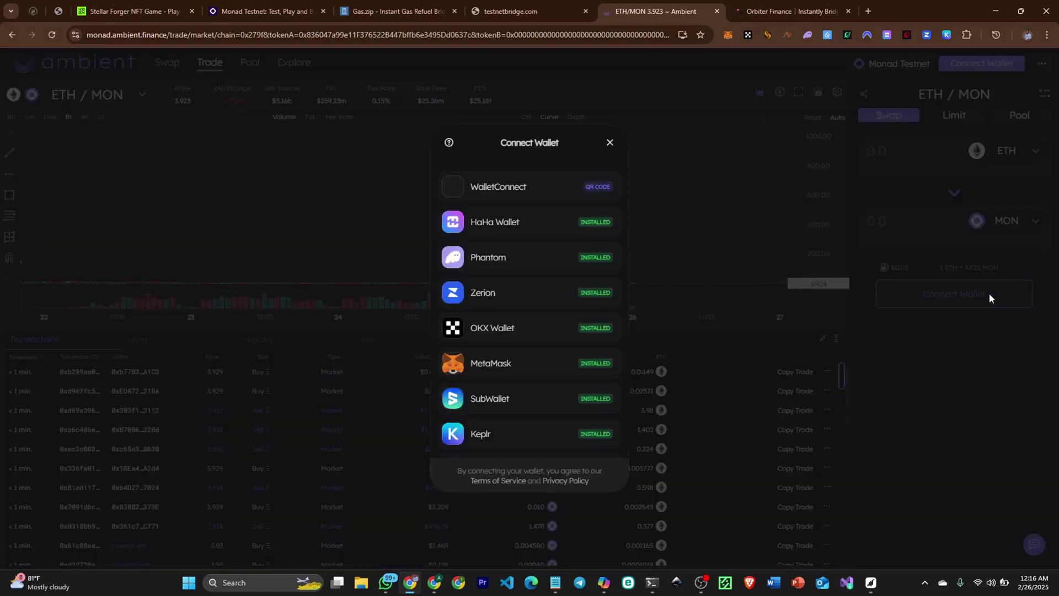
pyautogui.click(499, 293)
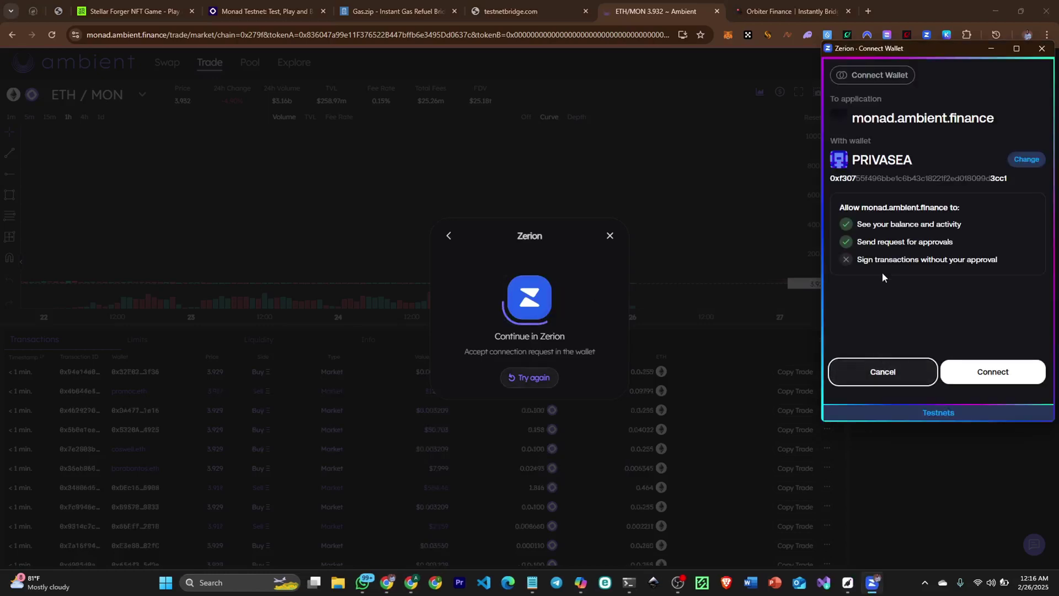
pyautogui.click(1018, 372)
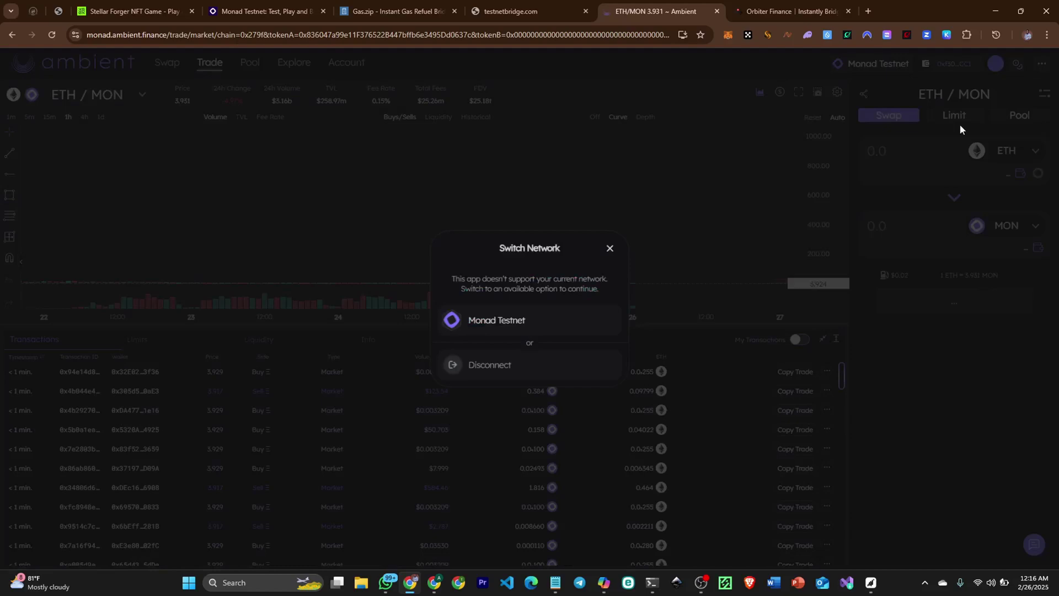
pyautogui.click(548, 322)
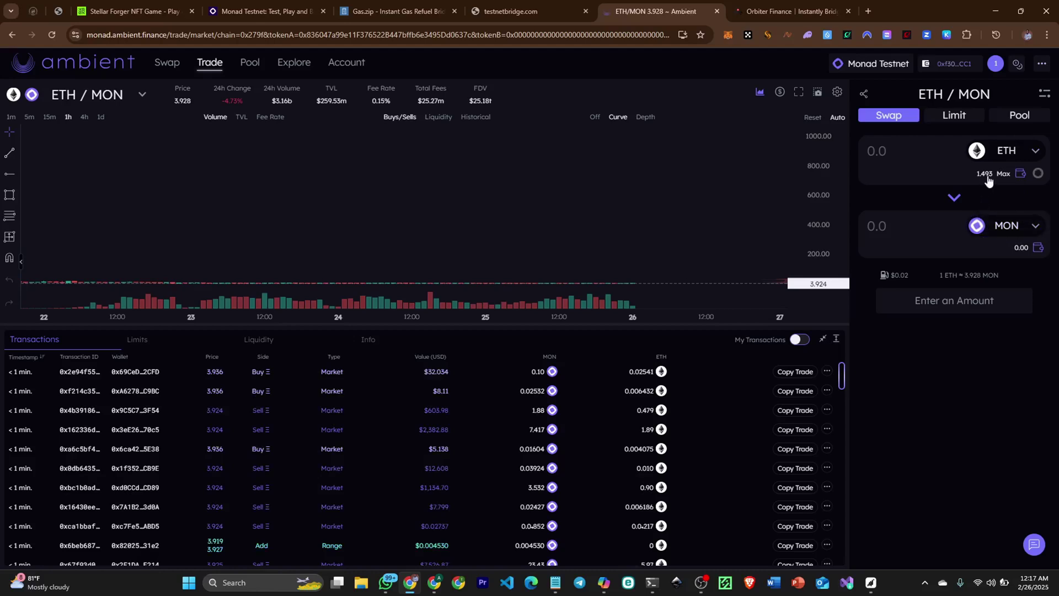
# - Set the ETH to MON swap amount to 1.2 ETH and try to approve the ETH spending in Zerion
pyautogui.click(1017, 150)
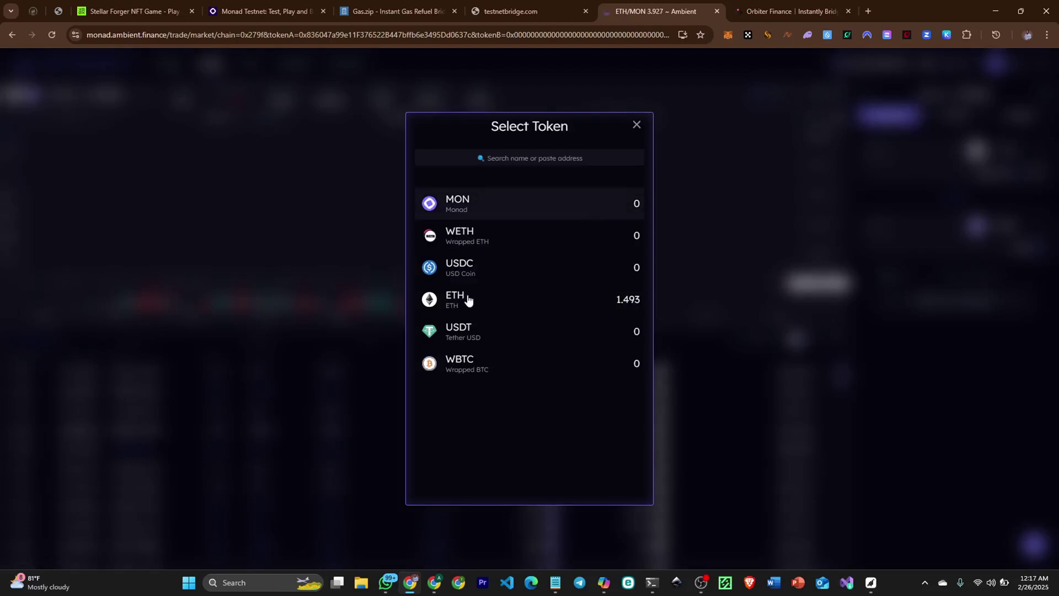
pyautogui.click(637, 126)
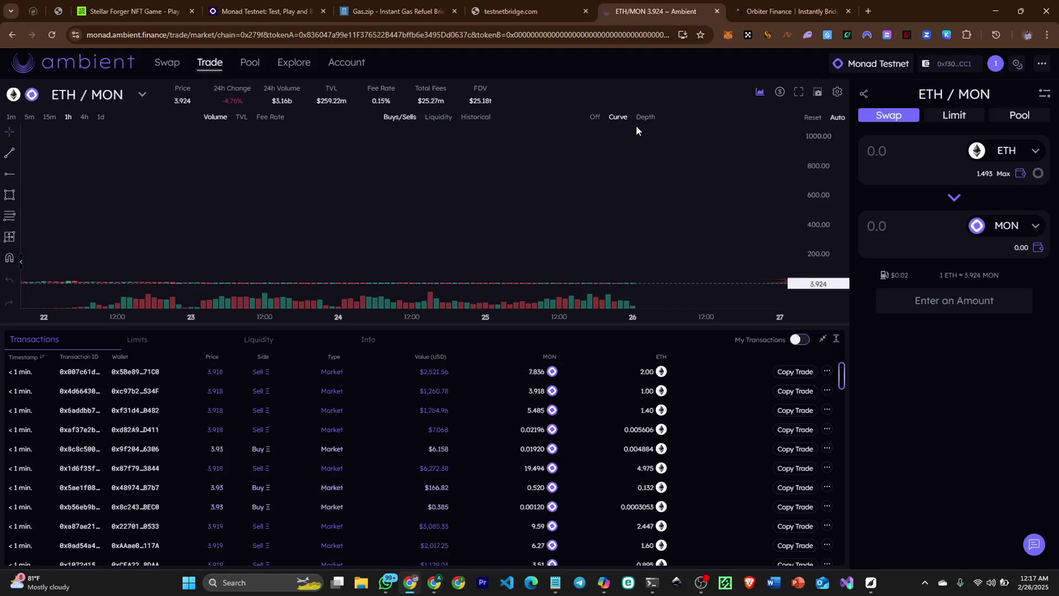
pyautogui.click(884, 145)
pyautogui.write('1')
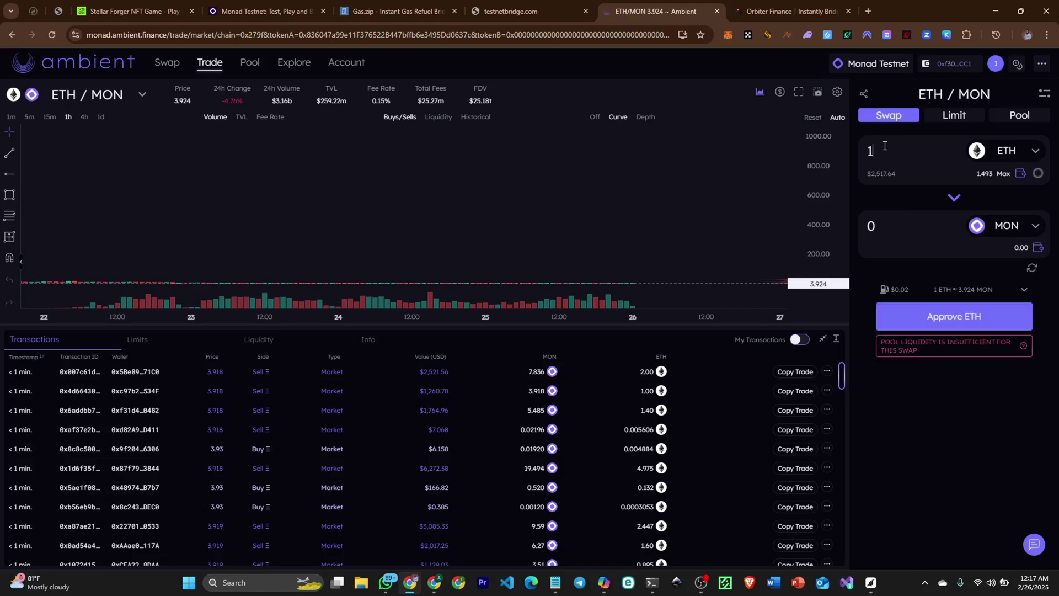
pyautogui.write('.2')
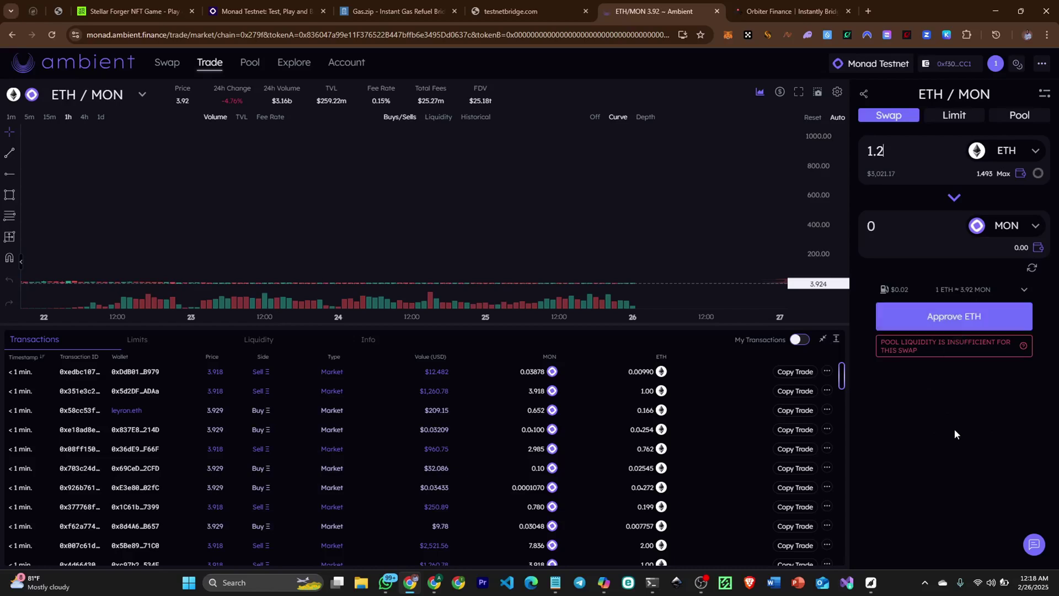
pyautogui.click(959, 321)
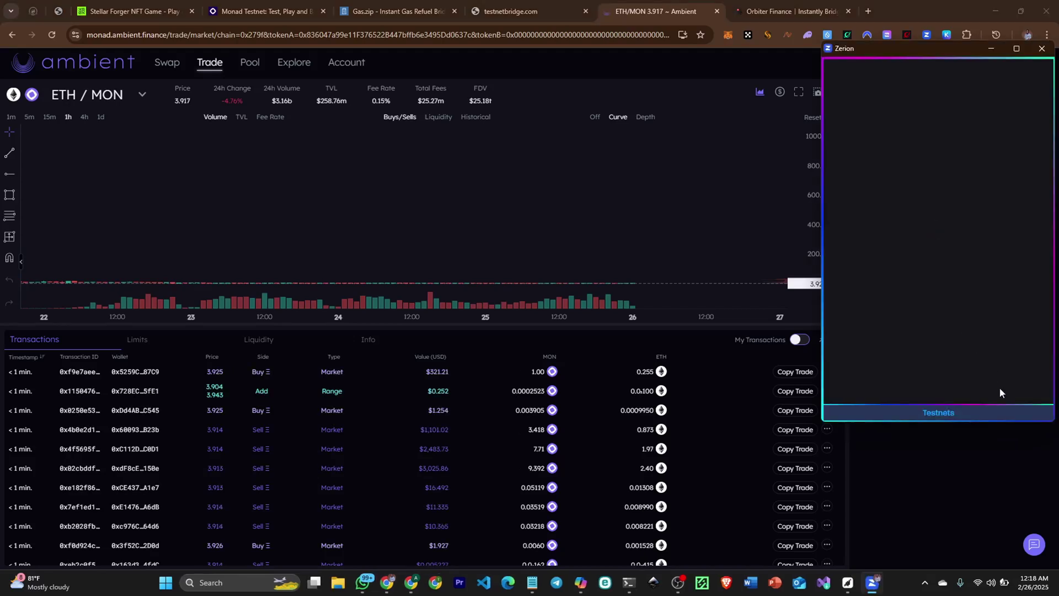
pyautogui.click(1012, 378)
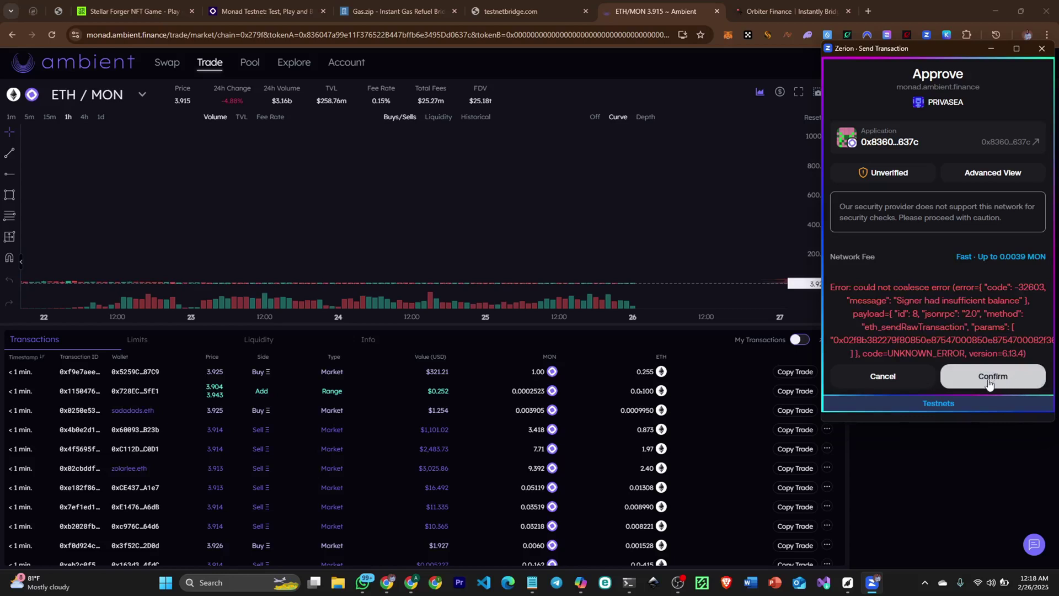
# - Retry the ETH approval in Zerion, cancel the request, and disconnect the wallet from Ambient
pyautogui.click(985, 380)
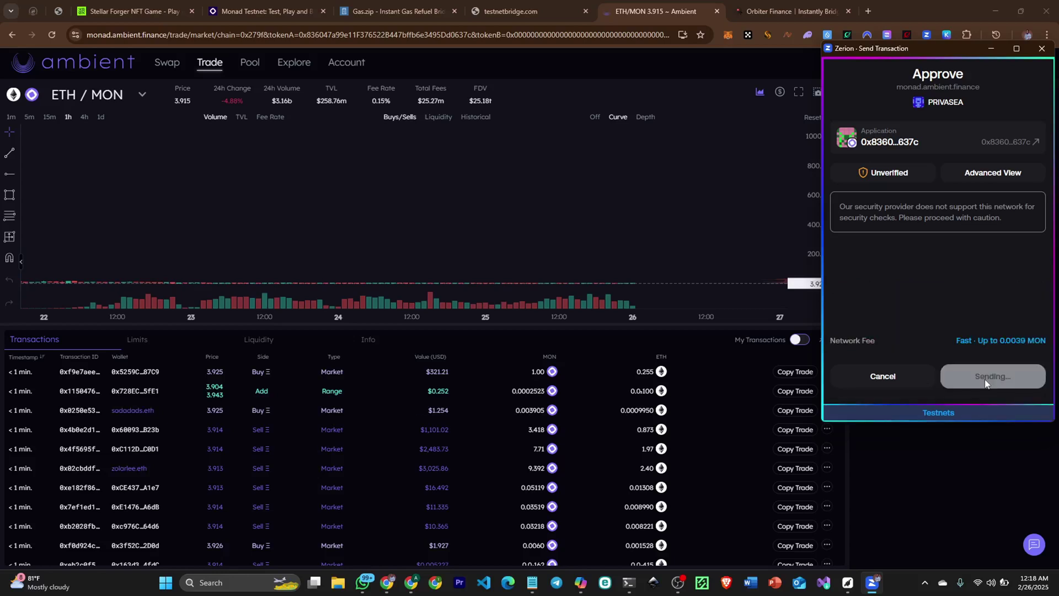
pyautogui.click(884, 377)
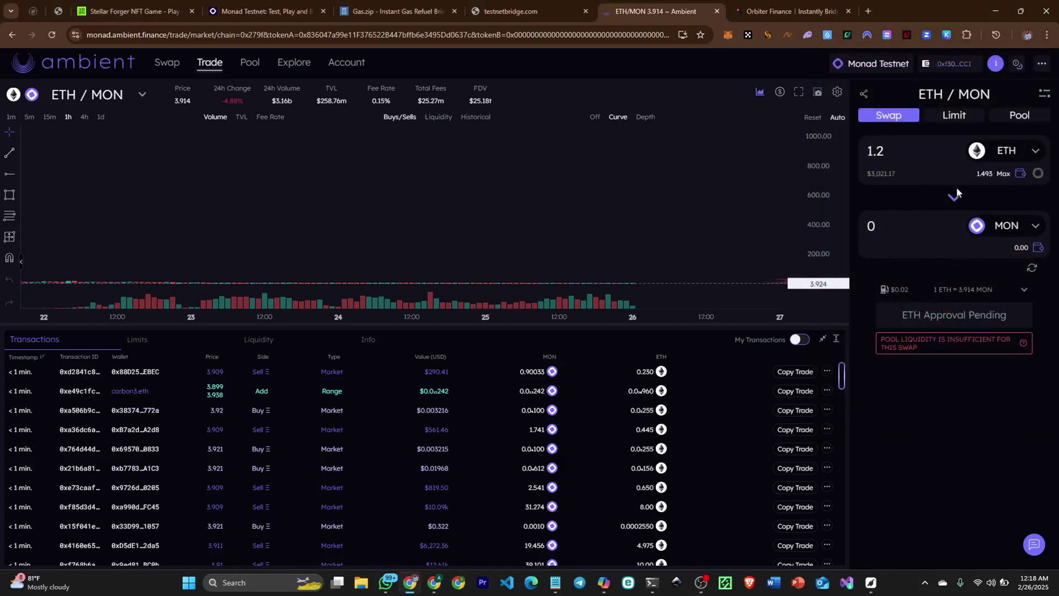
pyautogui.click(973, 67)
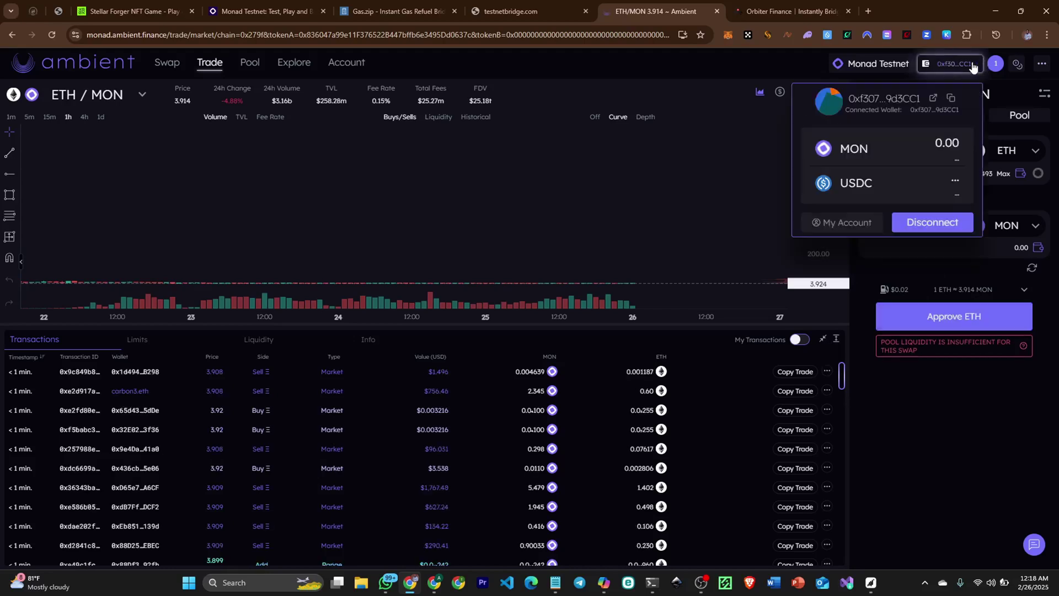
pyautogui.click(940, 230)
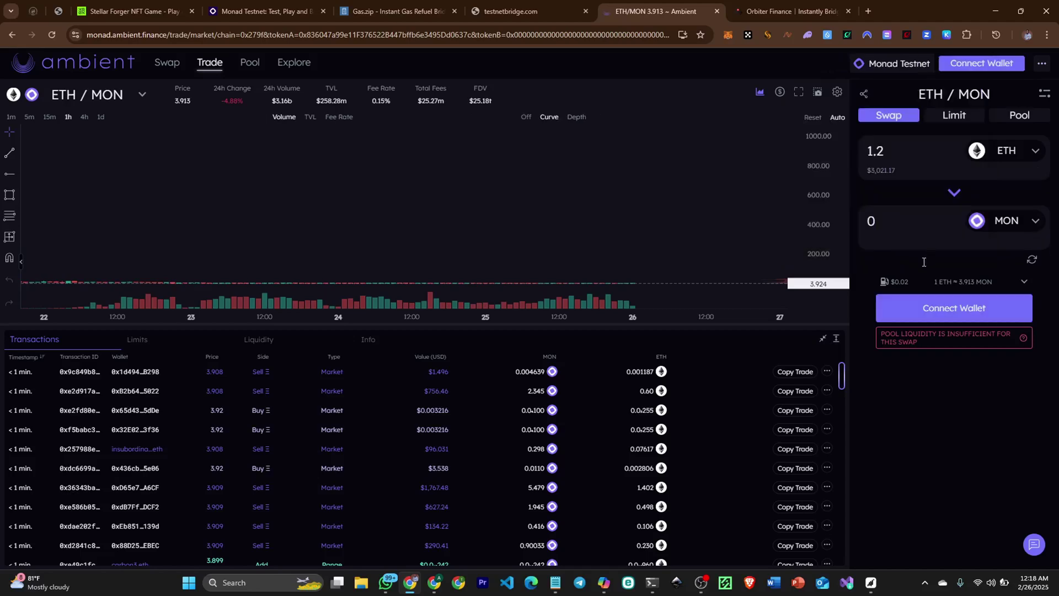
# - Connect the OKX Wallet privasea account to Ambient and dismiss the remaining wallet selection dialog
pyautogui.click(971, 65)
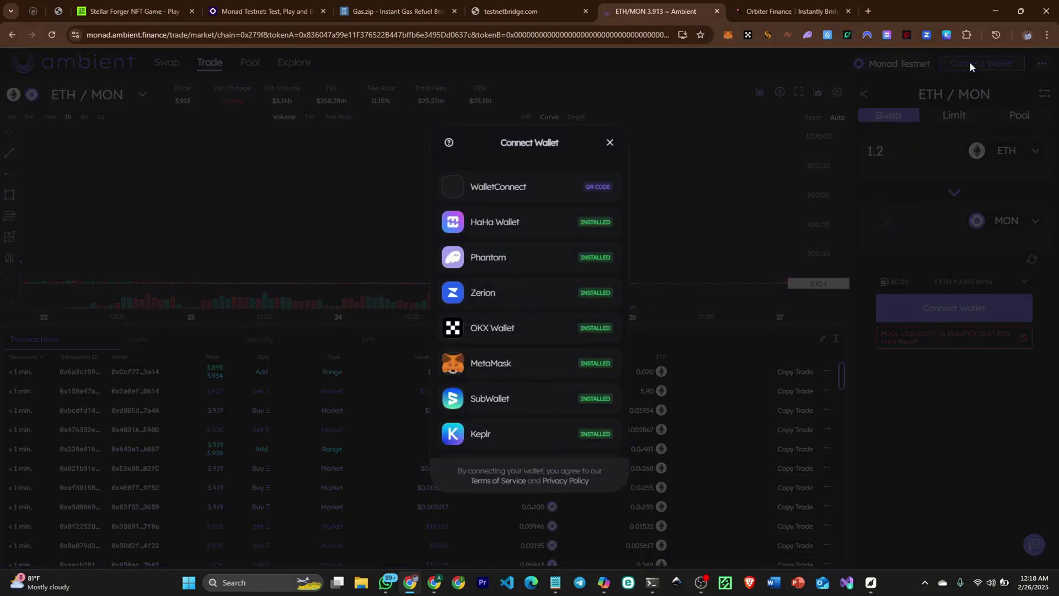
pyautogui.click(507, 329)
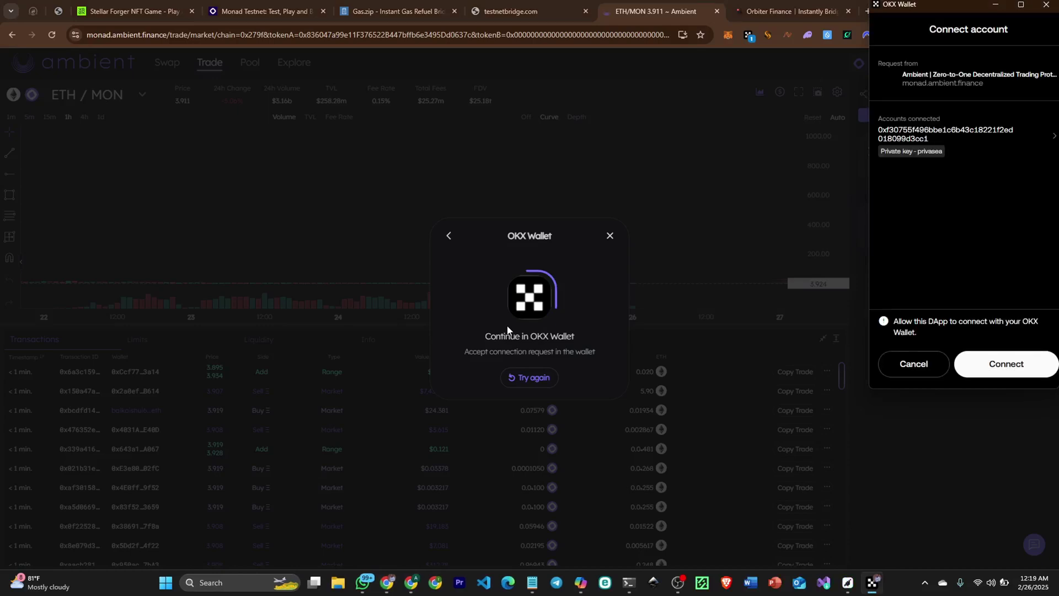
pyautogui.click(992, 363)
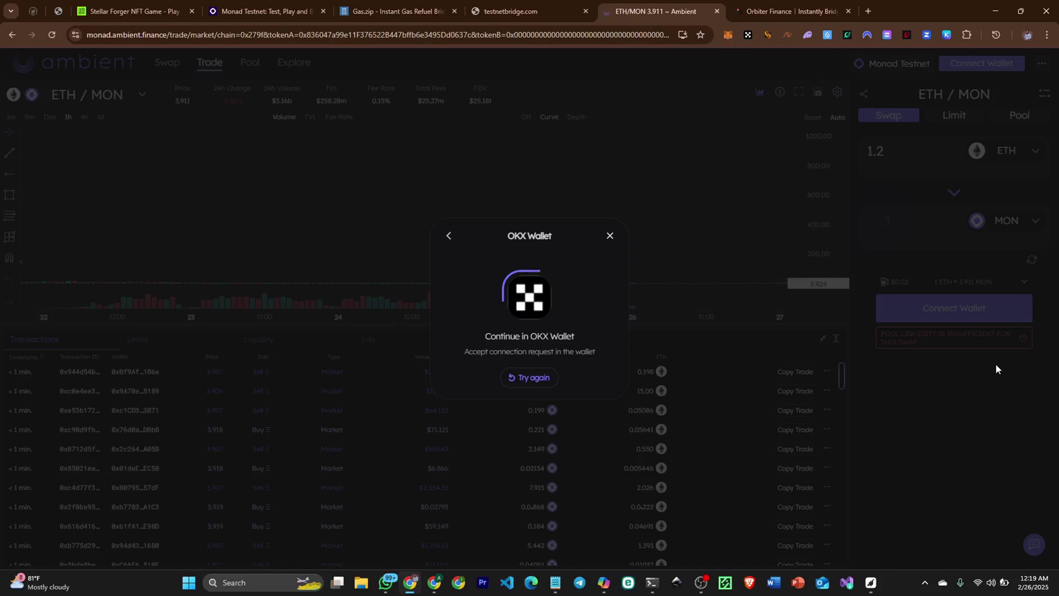
pyautogui.click(722, 429)
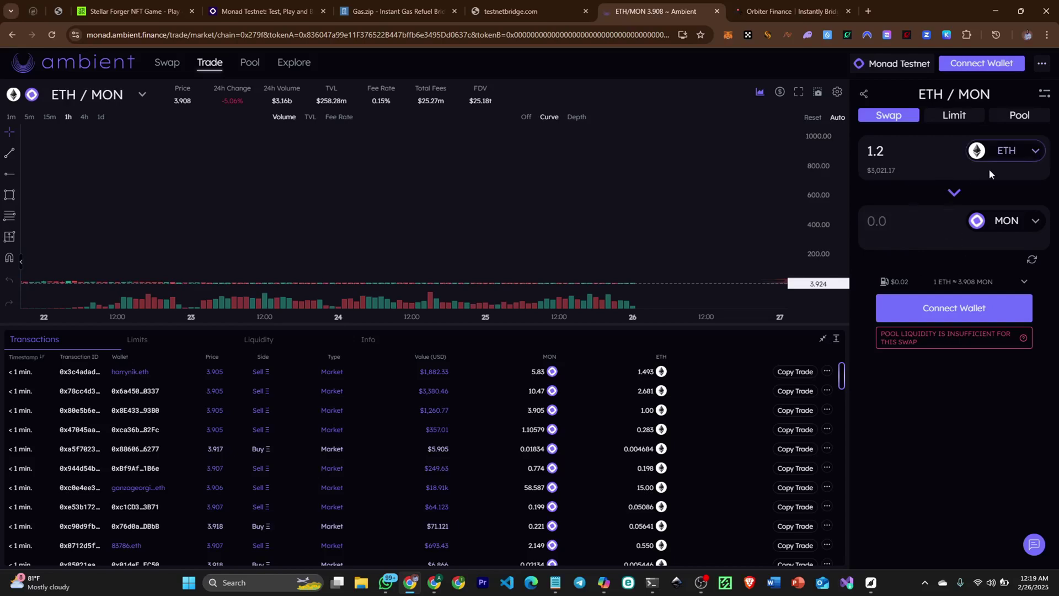
pyautogui.click(954, 307)
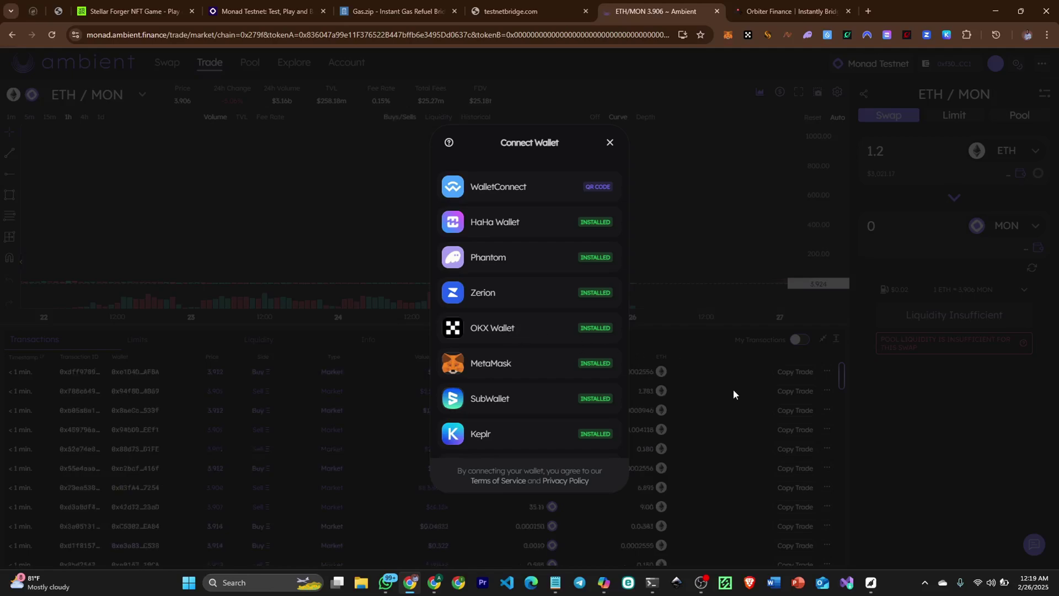
pyautogui.click(901, 445)
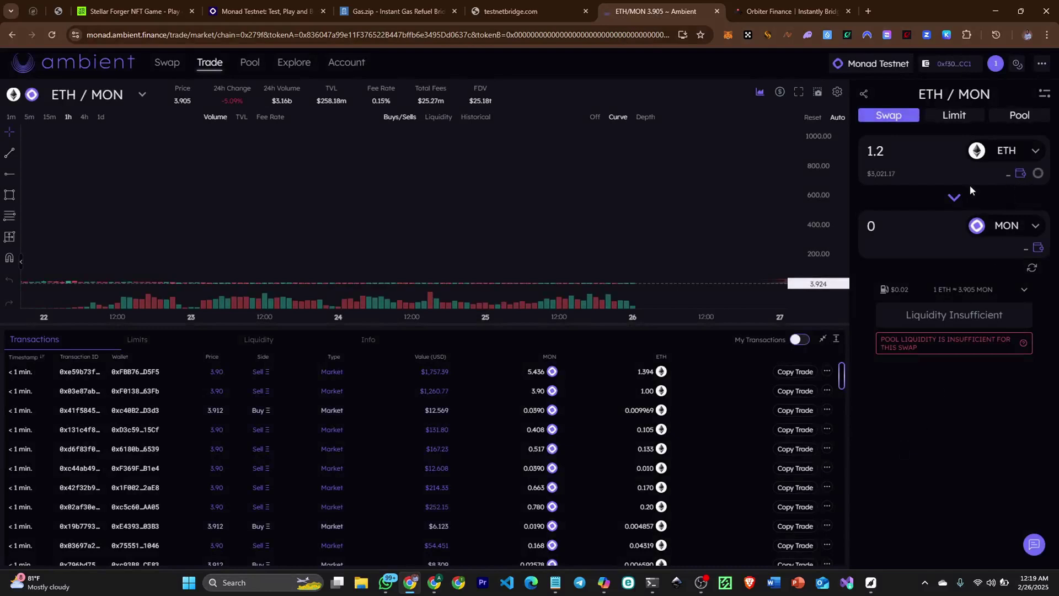
# - Refresh the ETH/MON swap quote, then try to approve the ETH spending from the Pool form in OKX Wallet
pyautogui.click(1032, 269)
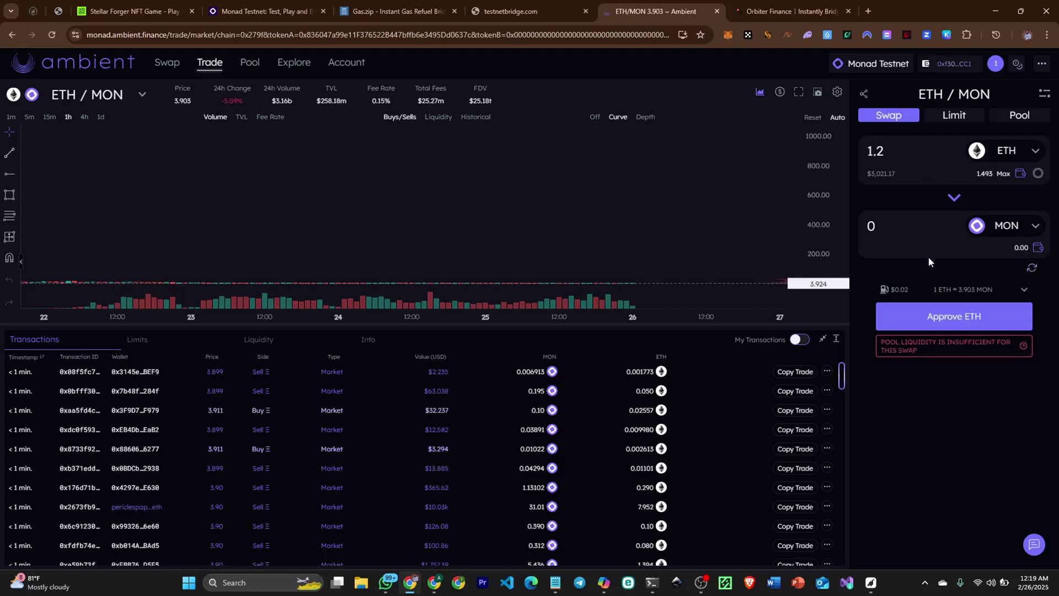
pyautogui.click(958, 315)
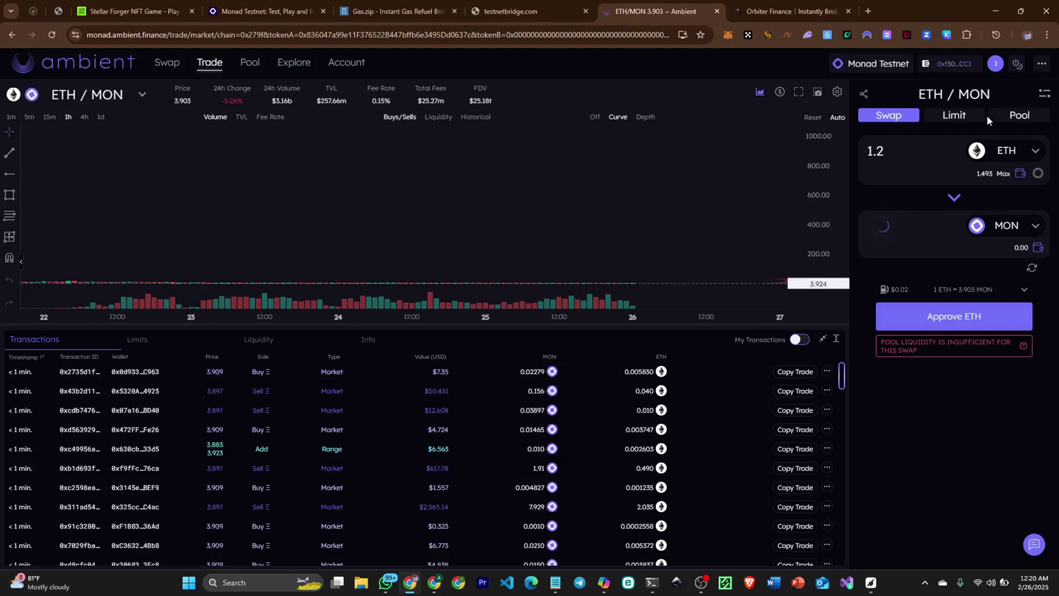
pyautogui.click(1016, 117)
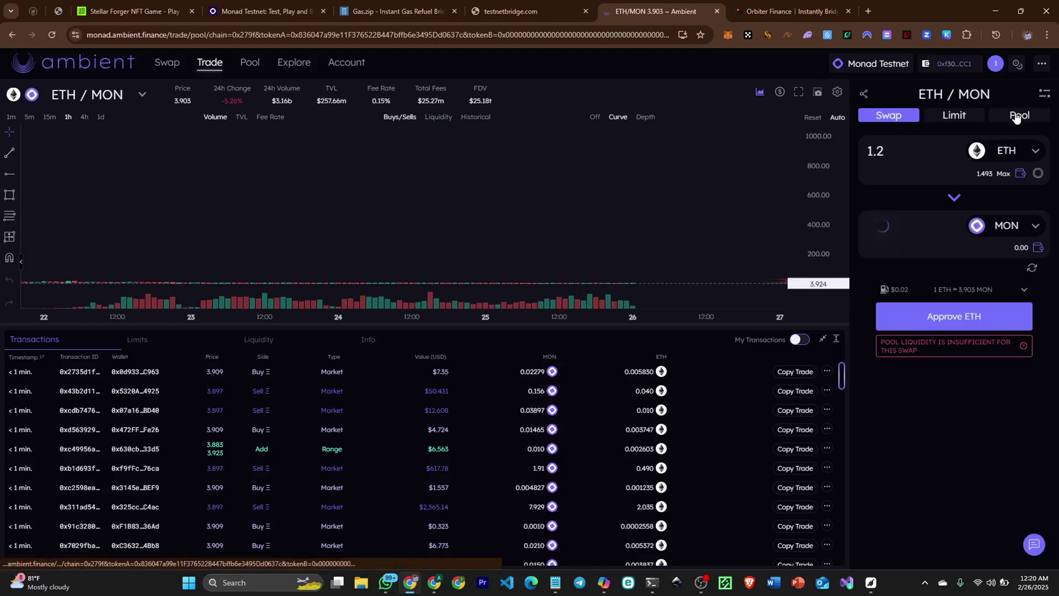
pyautogui.click(1016, 117)
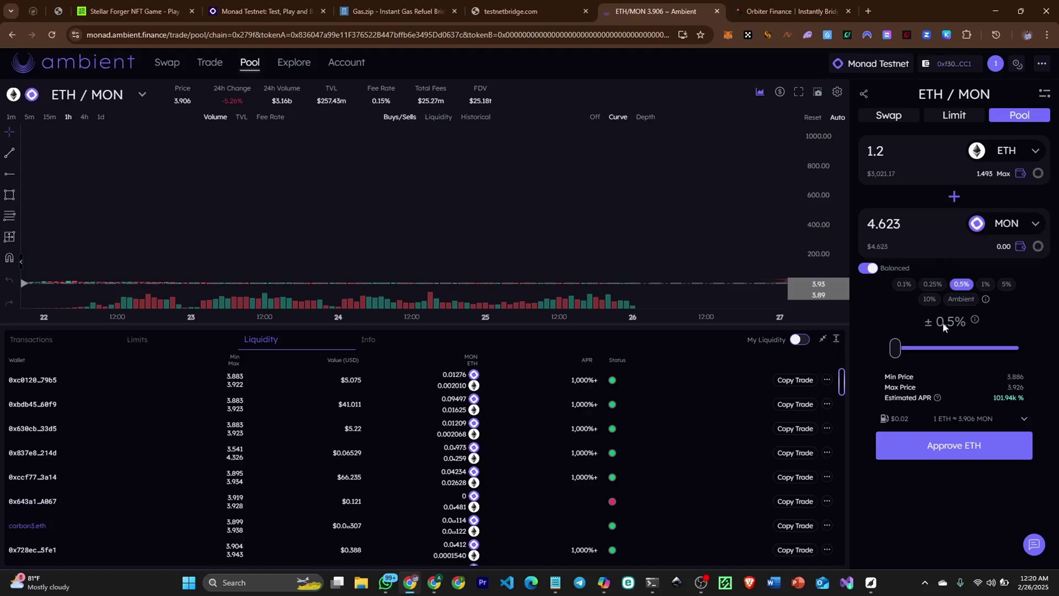
pyautogui.click(956, 450)
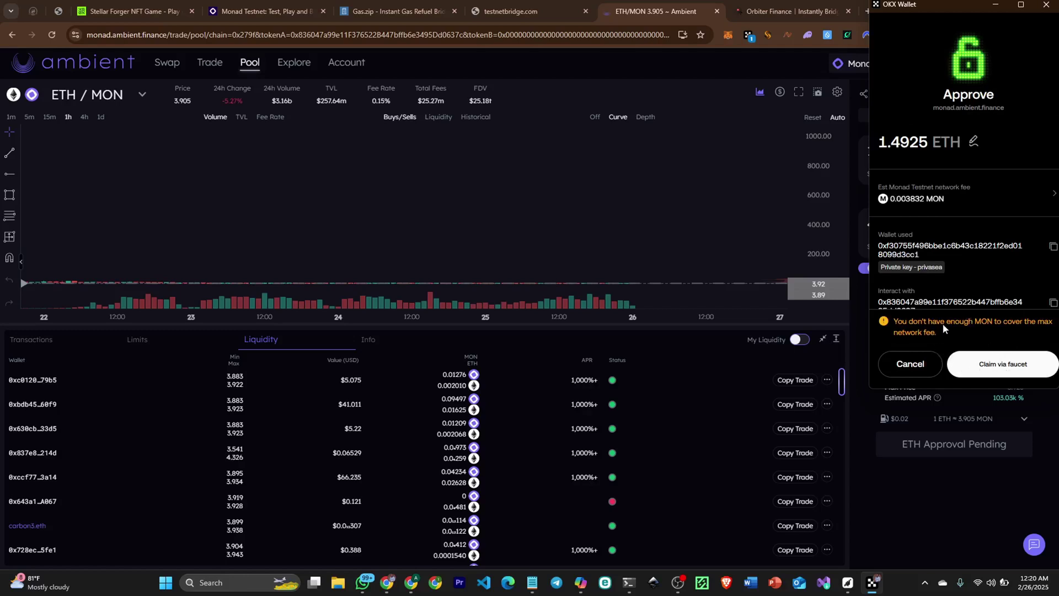
pyautogui.click(922, 361)
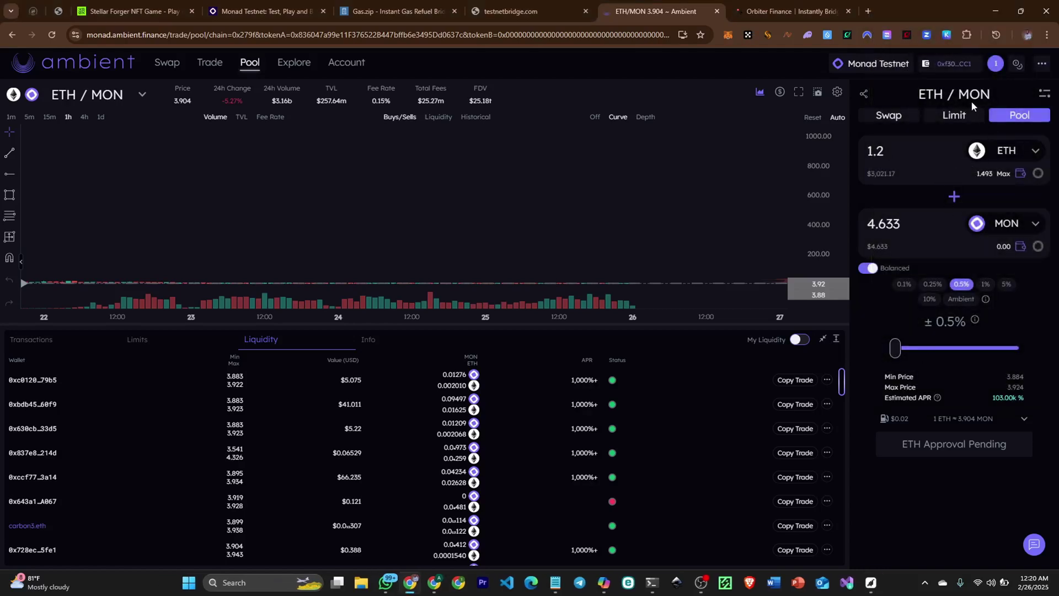
# - Copy the address of the wallet connected to Ambient
pyautogui.click(960, 65)
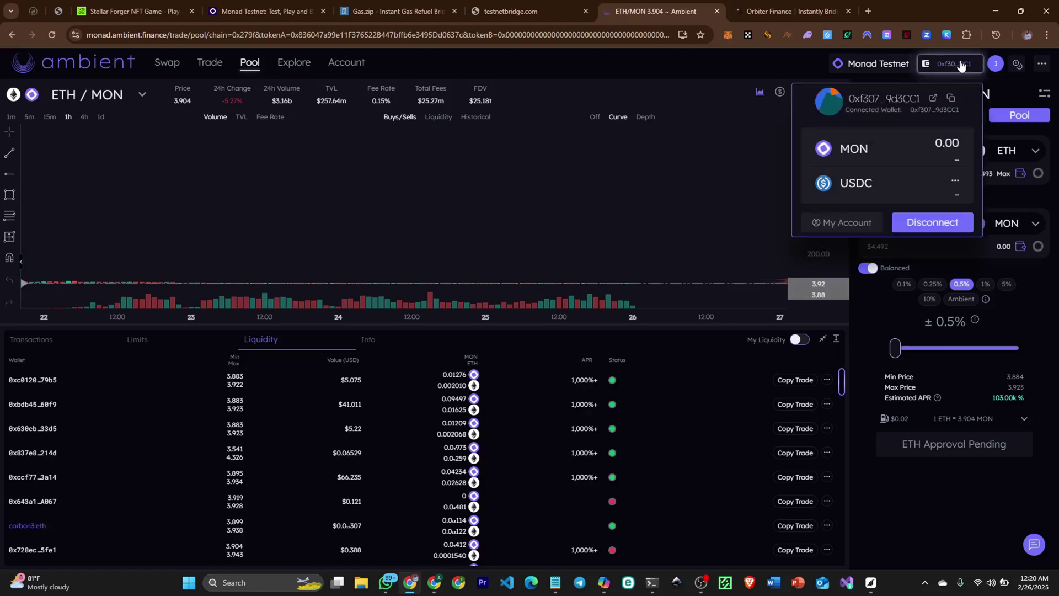
pyautogui.click(951, 98)
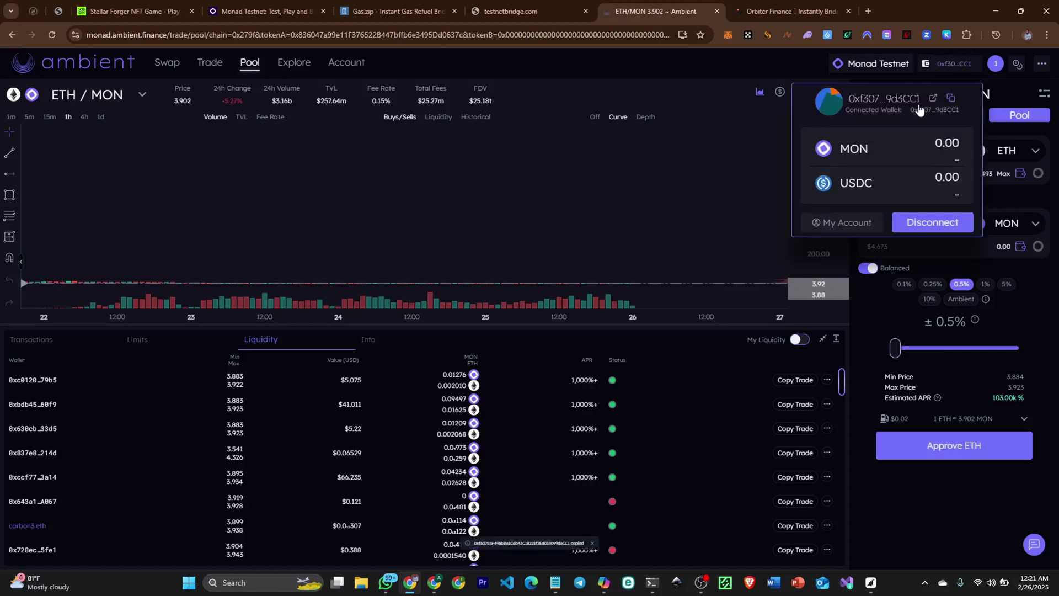
pyautogui.click(950, 100)
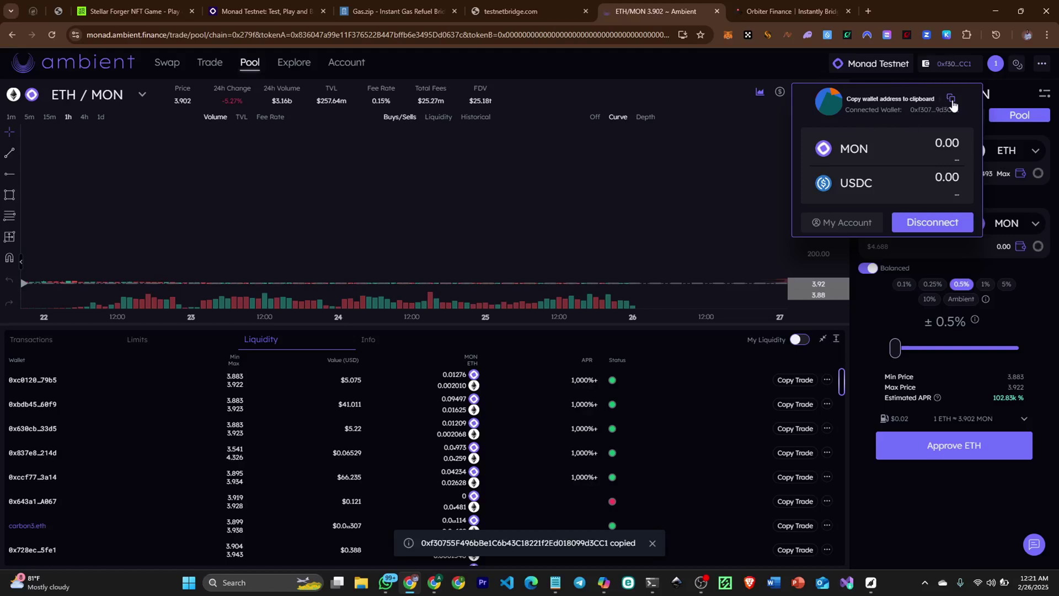
# - Switch OKX Wallet to the dragon account in Wallet 03 without connecting that account to Ambient
pyautogui.click(748, 35)
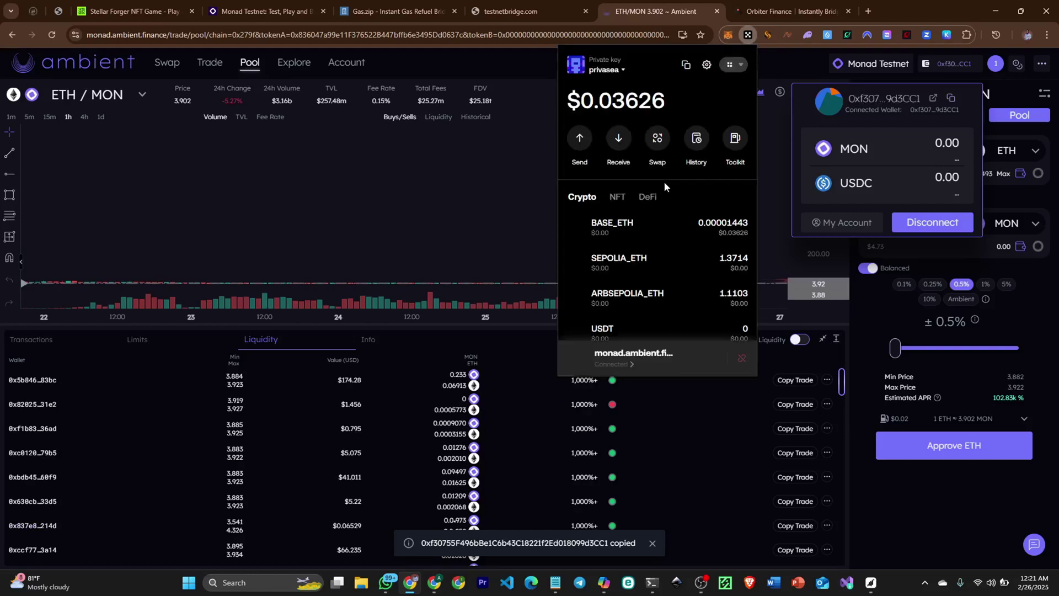
pyautogui.click(606, 70)
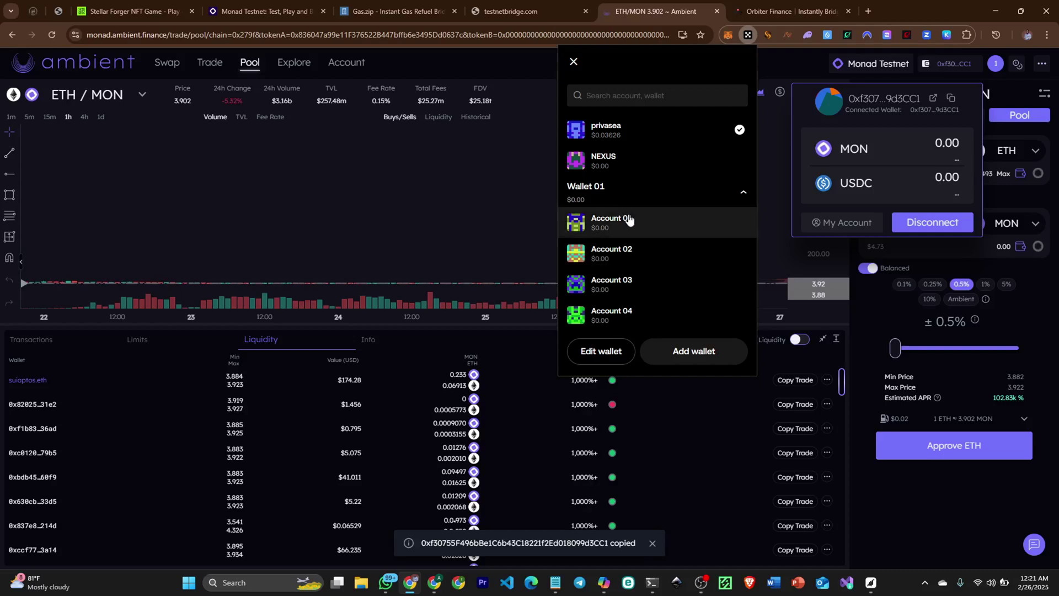
pyautogui.scroll(-3, 638, 265)
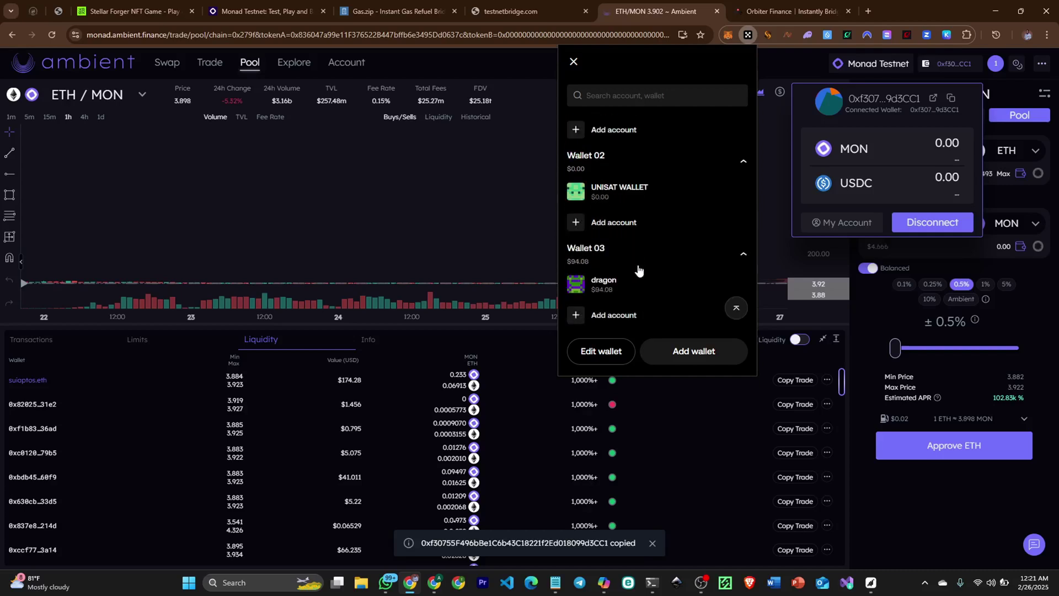
pyautogui.click(627, 288)
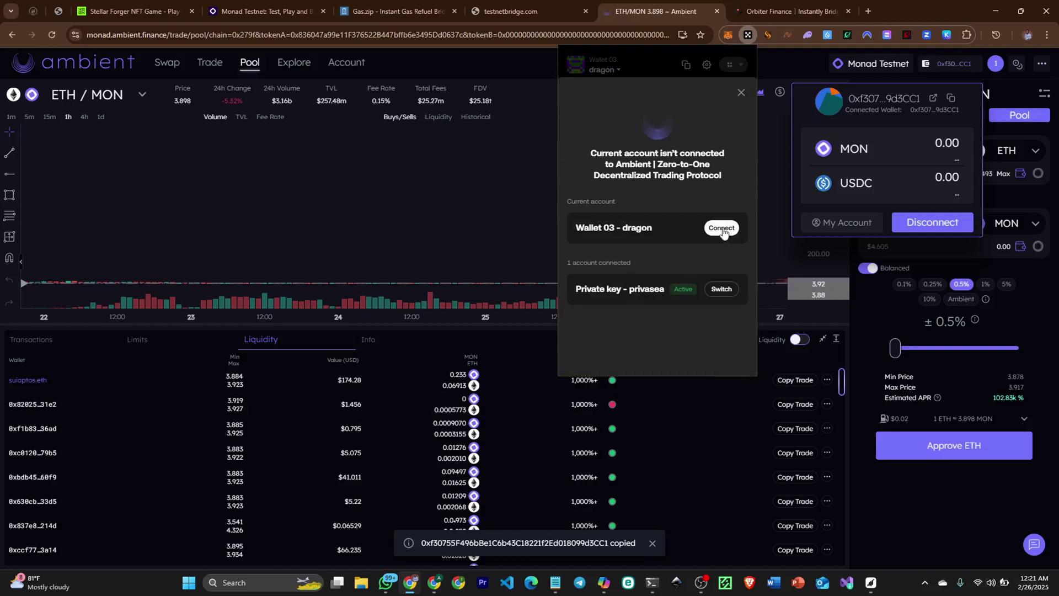
pyautogui.click(739, 94)
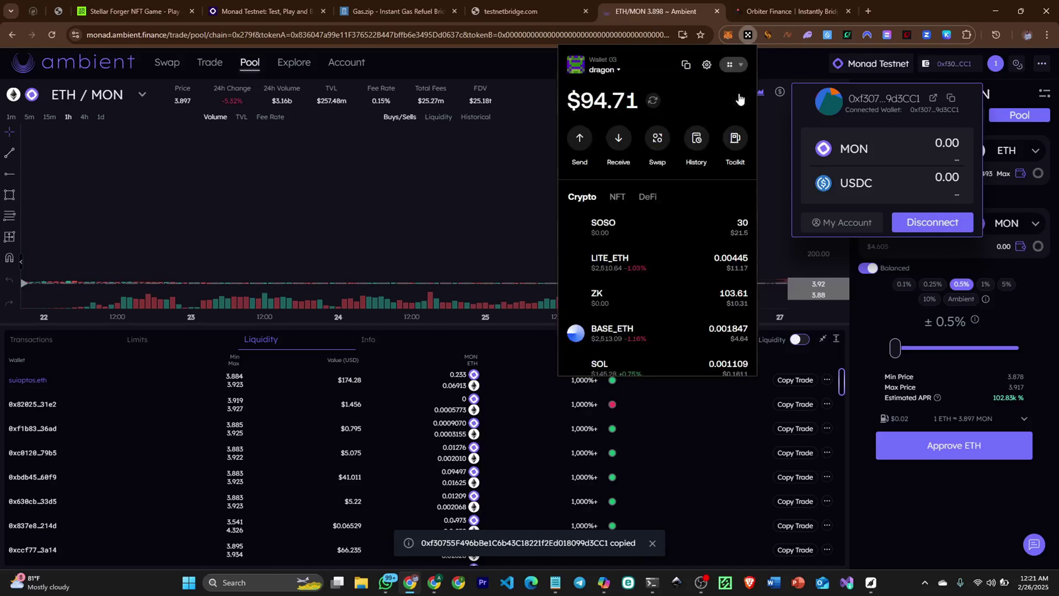
# - Try to find MON among the dragon account's sendable tokens by searching for "mo"
pyautogui.click(584, 140)
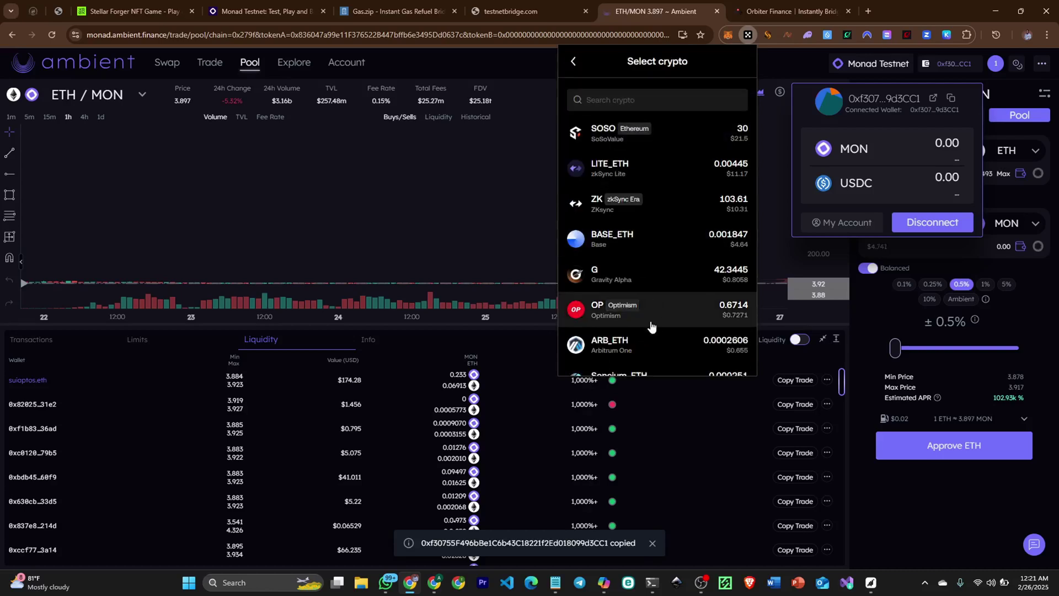
pyautogui.scroll(-2, 651, 325)
pyautogui.scroll(2, 648, 220)
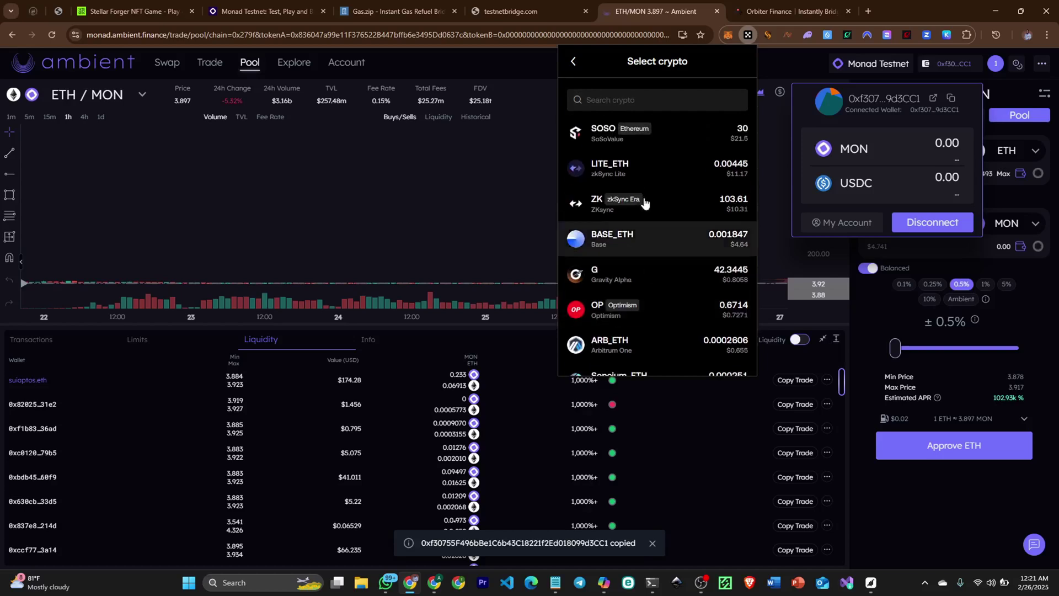
pyautogui.click(608, 101)
pyautogui.write('mo')
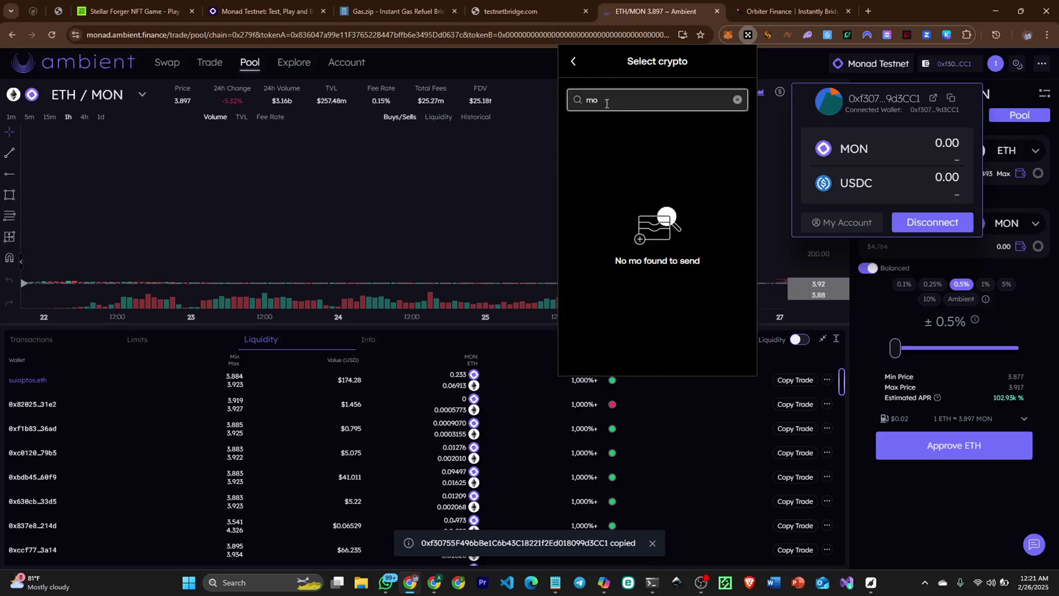
pyautogui.click(572, 62)
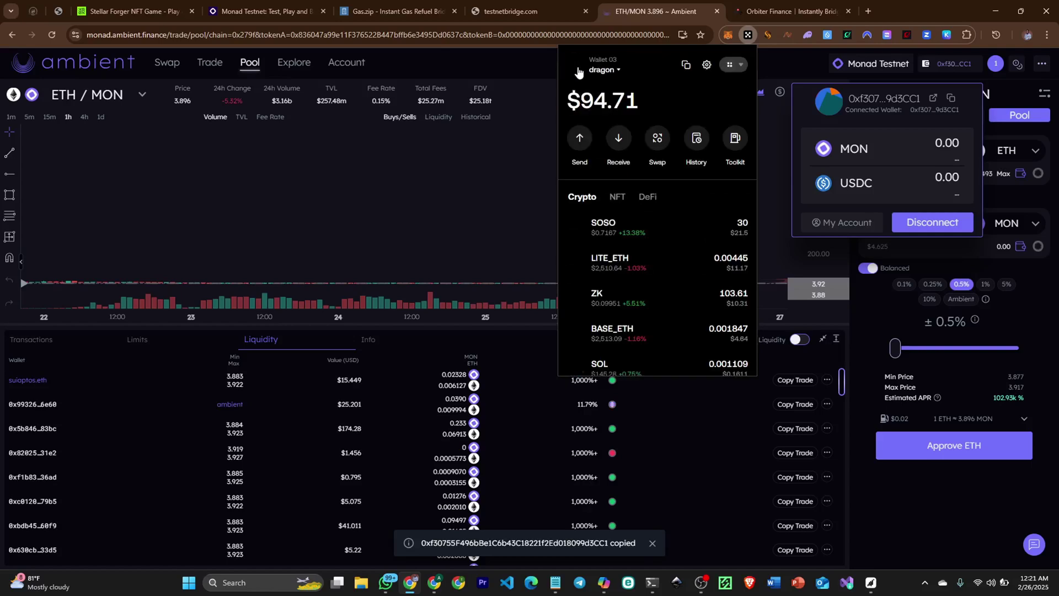
# - Search the OKX Wallet networks for "mon" and switch to Monad Testnet
pyautogui.click(731, 64)
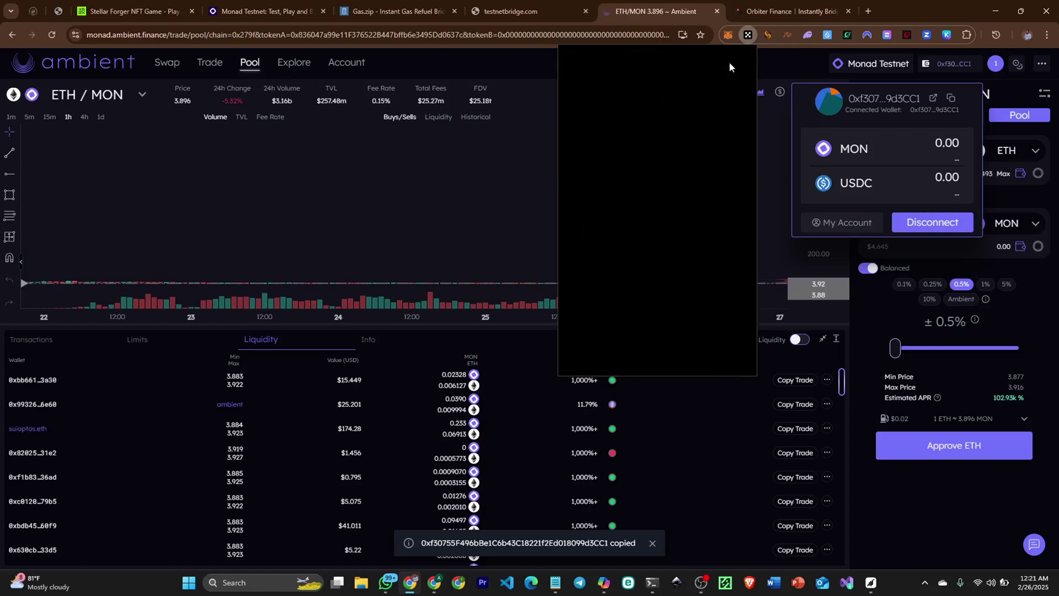
pyautogui.click(637, 92)
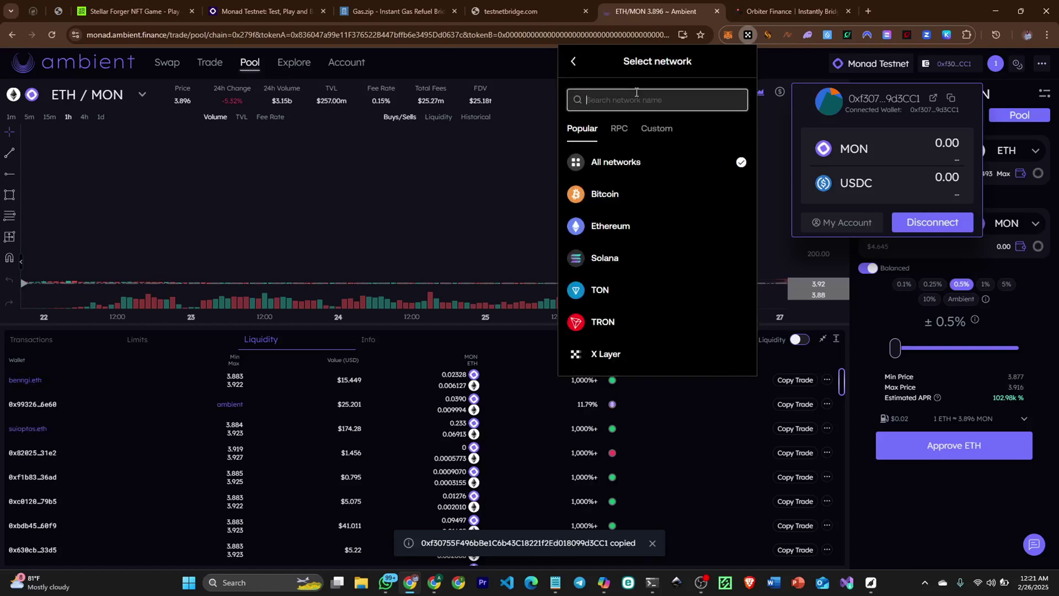
pyautogui.write('mon')
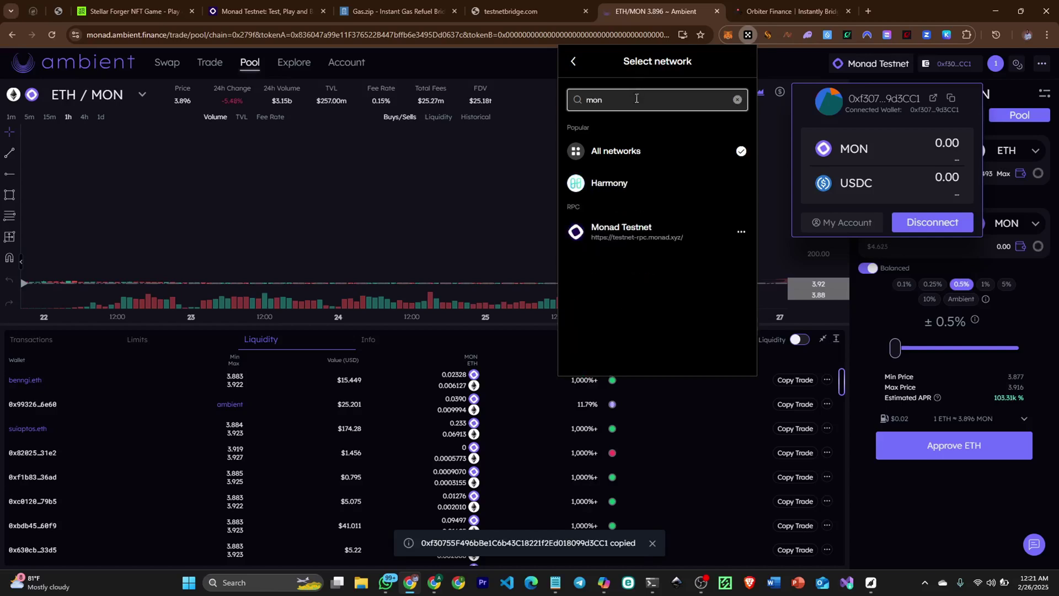
pyautogui.click(633, 227)
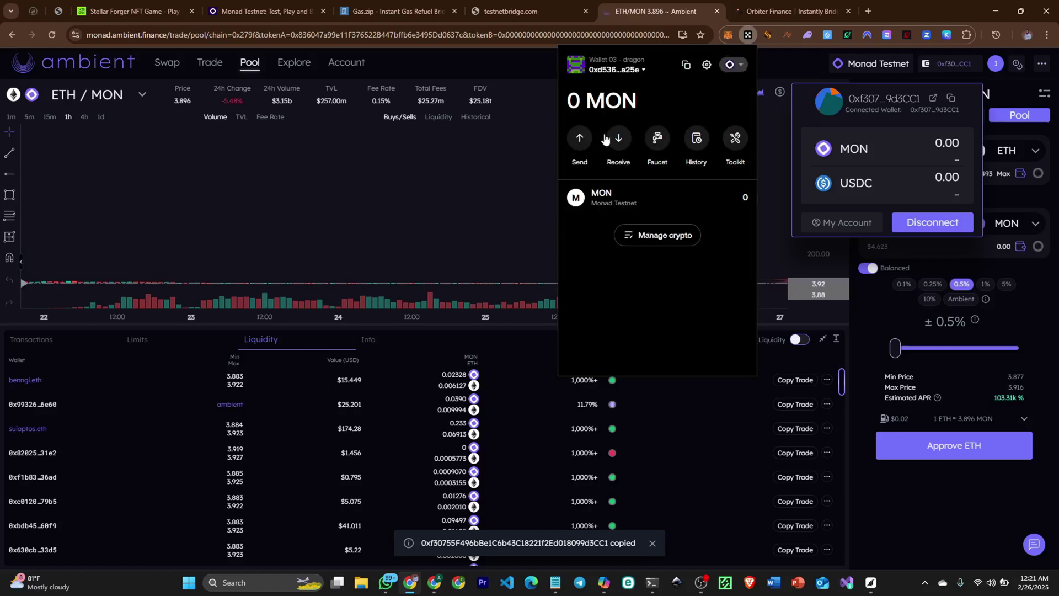
# - Send 1 MON on Monad Testnet from the dragon account to the copied wallet address
pyautogui.click(579, 141)
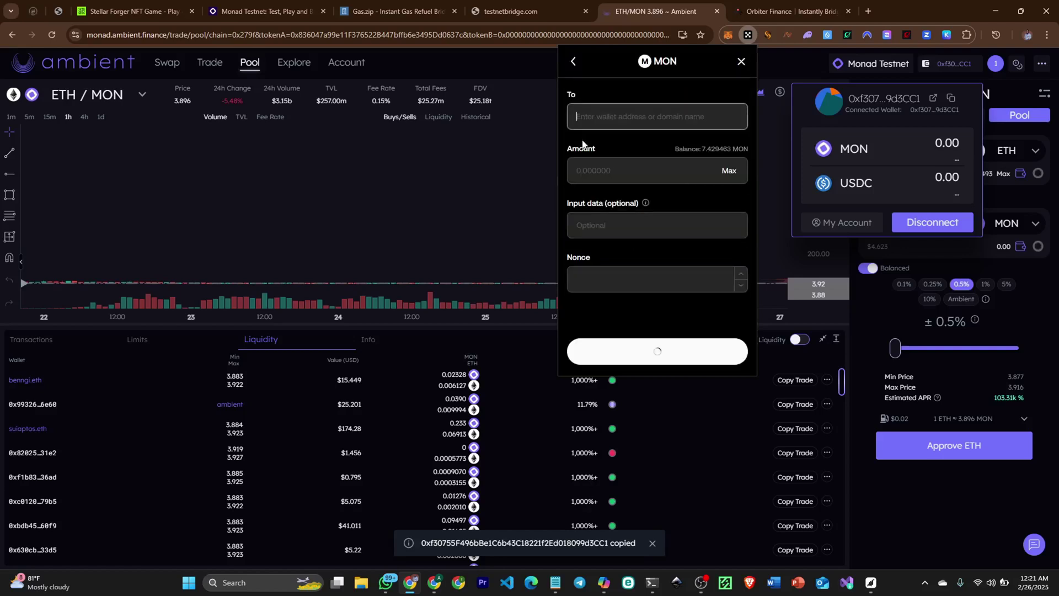
pyautogui.hotkey('ctrl', 'v')
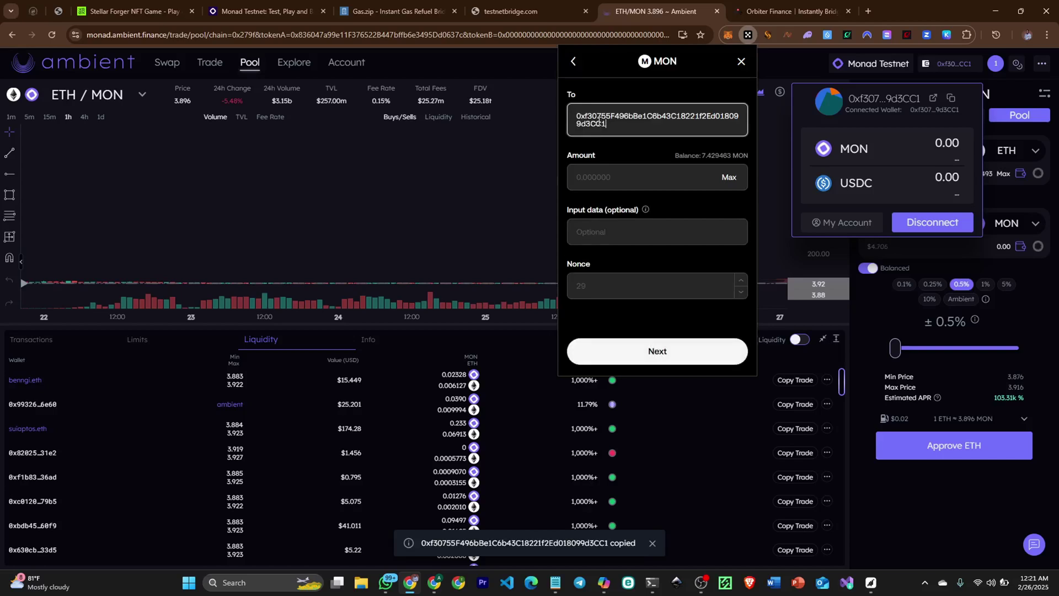
pyautogui.click(617, 177)
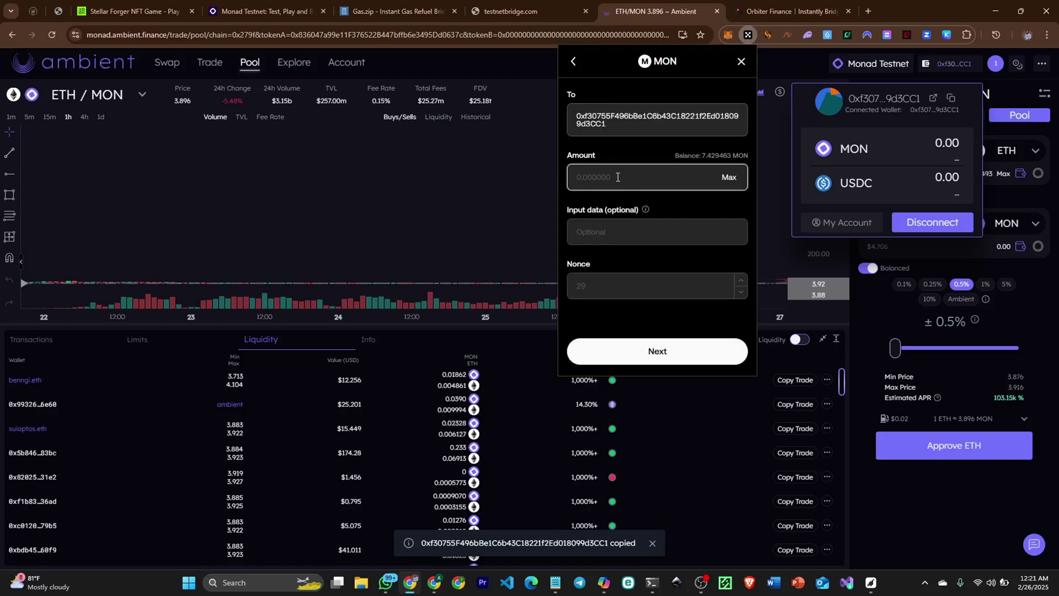
pyautogui.write('1')
pyautogui.click(668, 358)
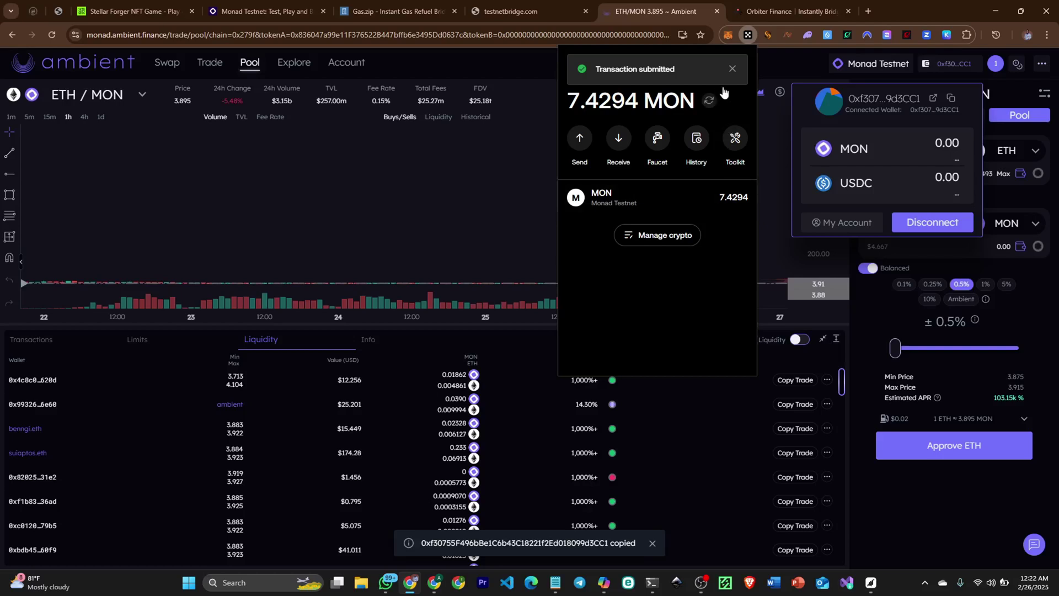
pyautogui.click(731, 72)
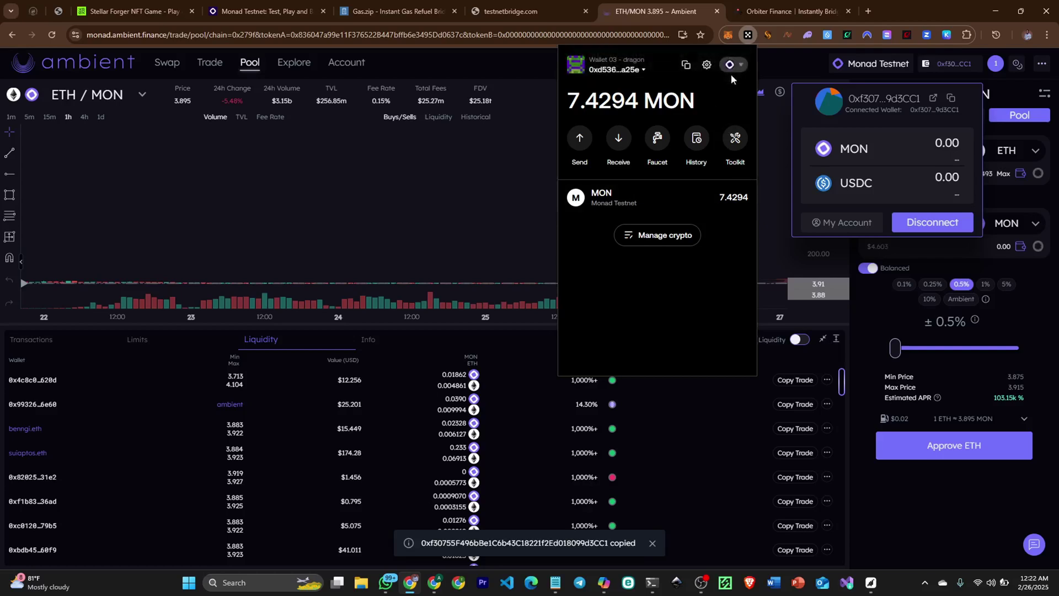
# - Switch OKX Wallet to the privasea account under Private key and return to the Ambient page
pyautogui.moveTo(707, 64)
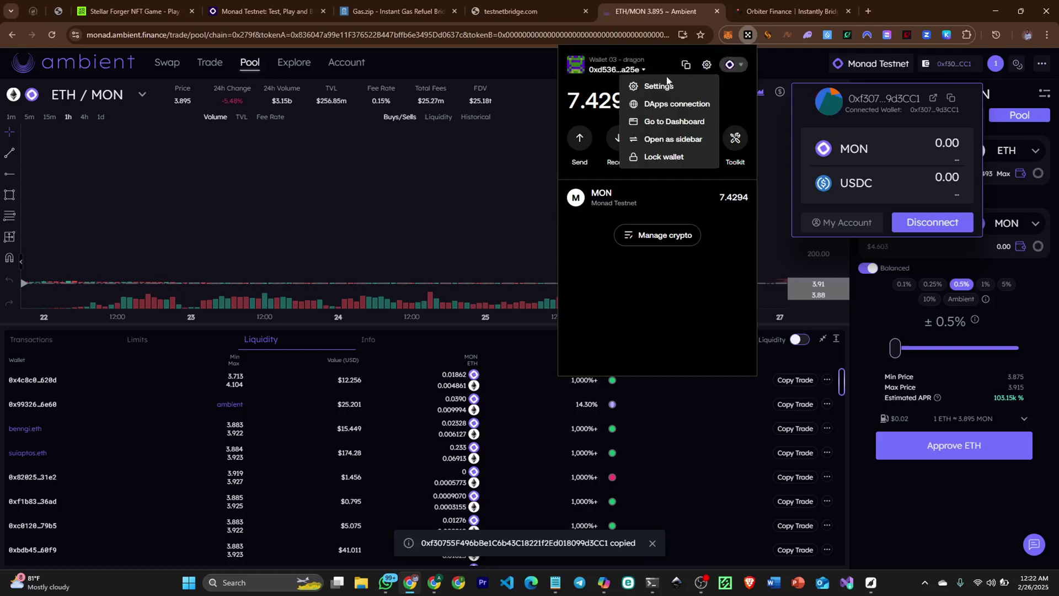
pyautogui.click(634, 71)
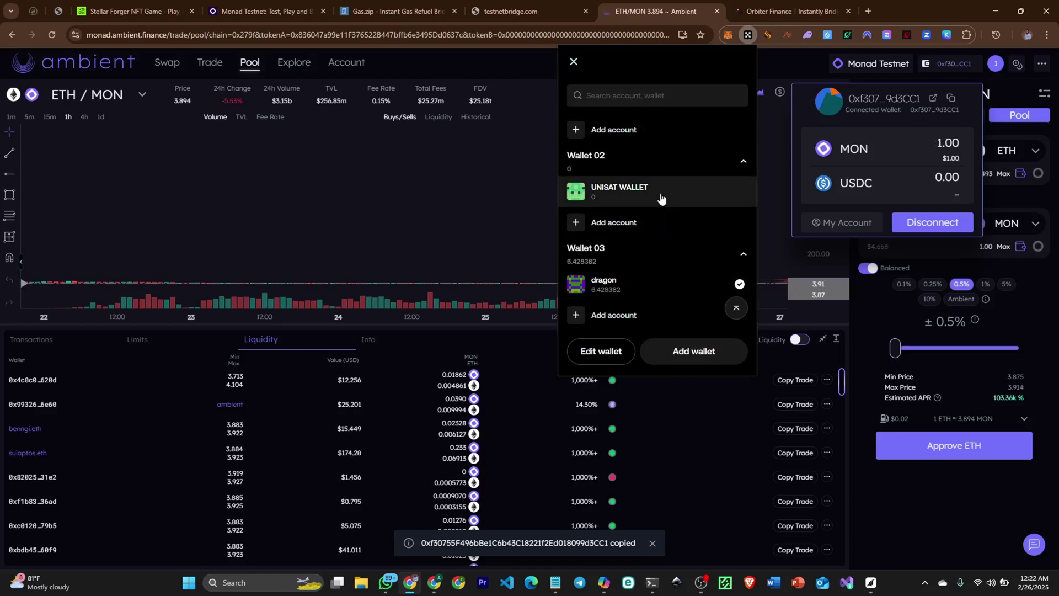
pyautogui.scroll(-4, 660, 198)
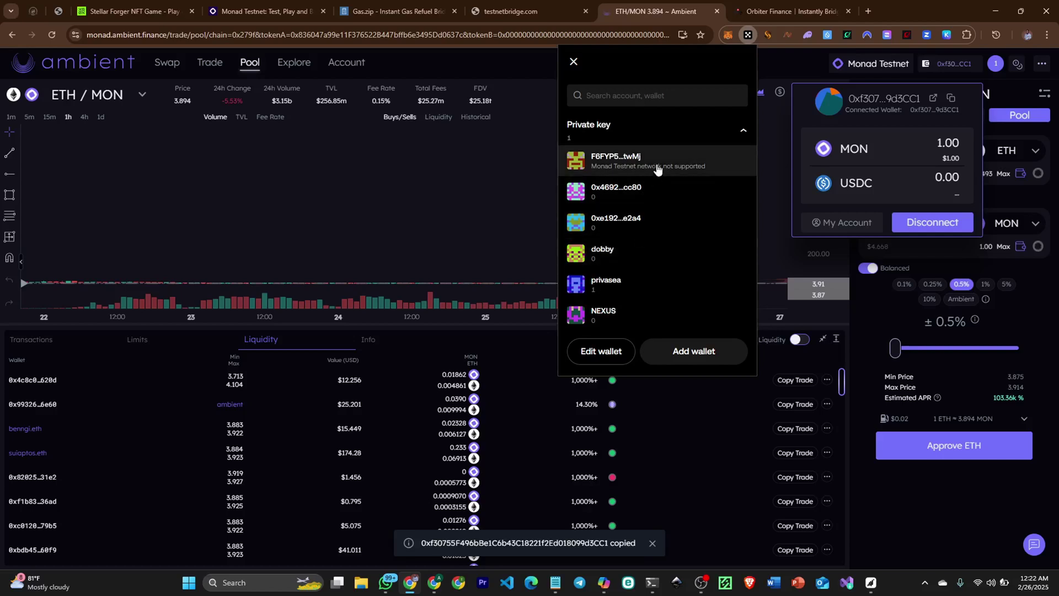
pyautogui.click(629, 287)
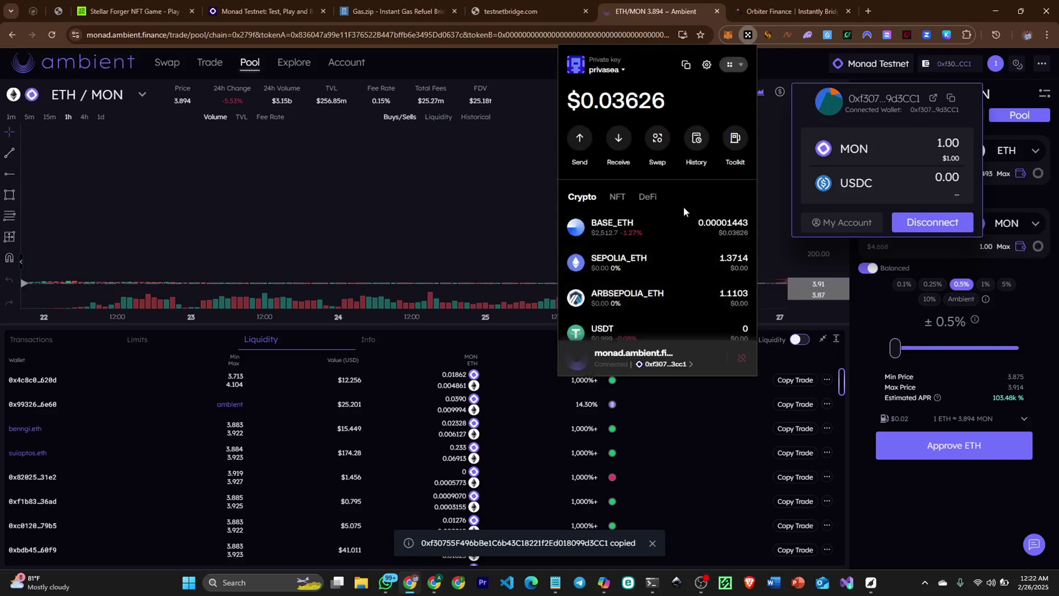
pyautogui.click(957, 525)
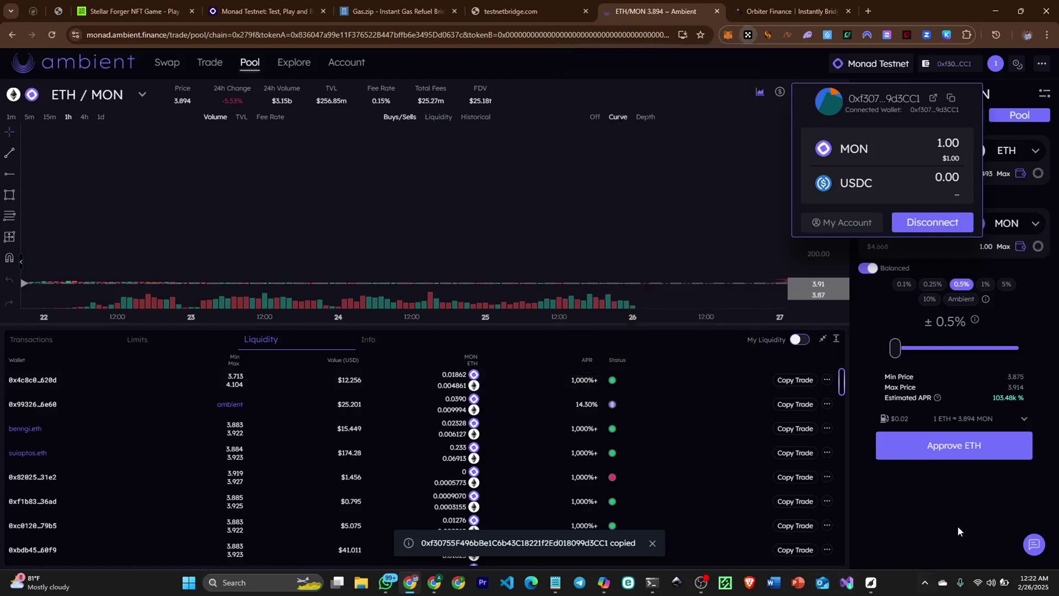
# - Approve Ambient's access to 1.4925 ETH in the wallet and set the pool's ETH amount to 1
pyautogui.click(991, 446)
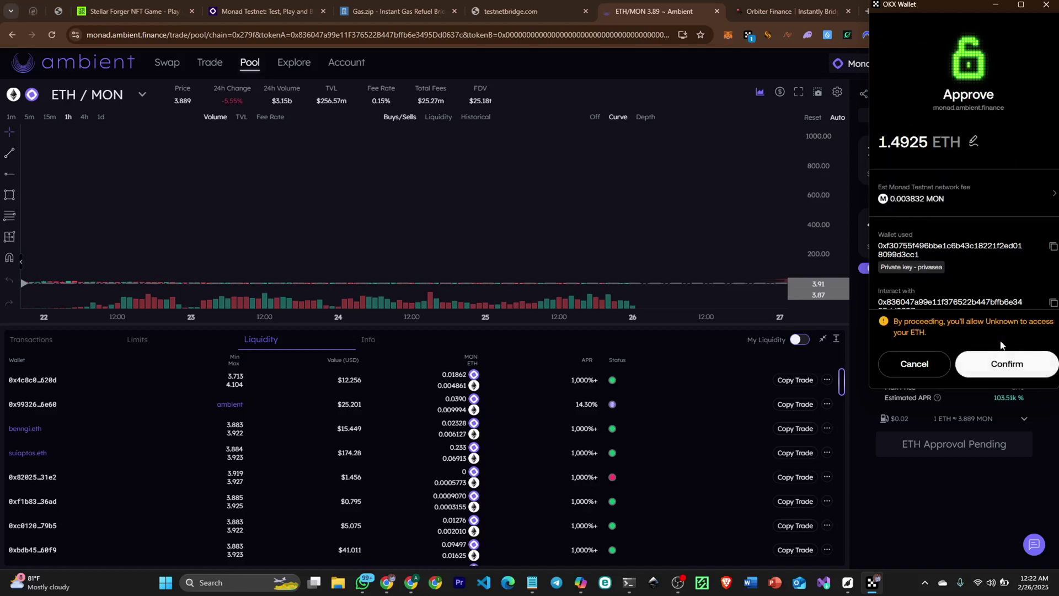
pyautogui.click(1022, 363)
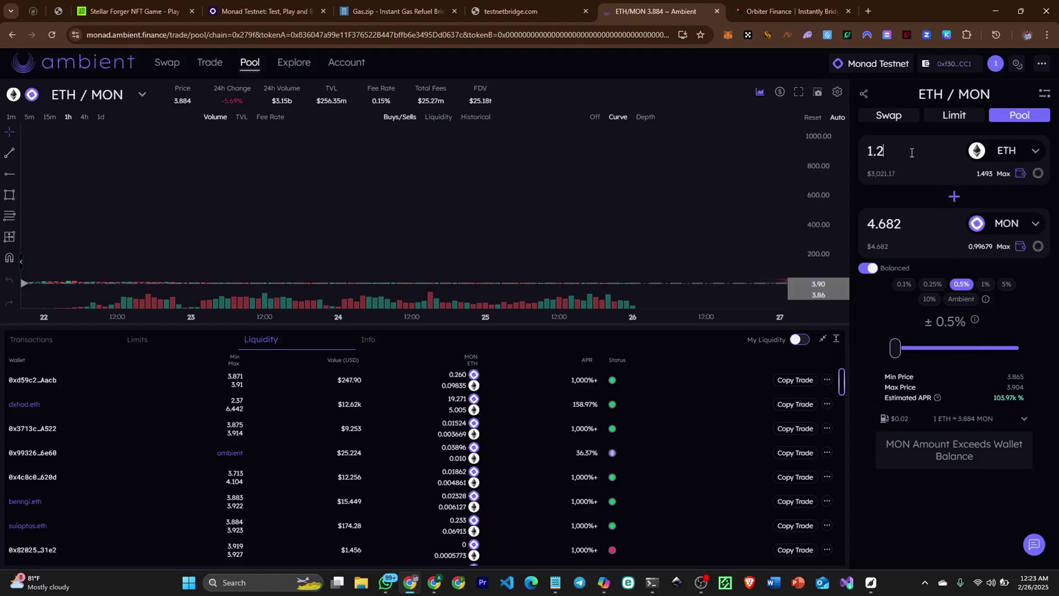
pyautogui.press('BackSpace')
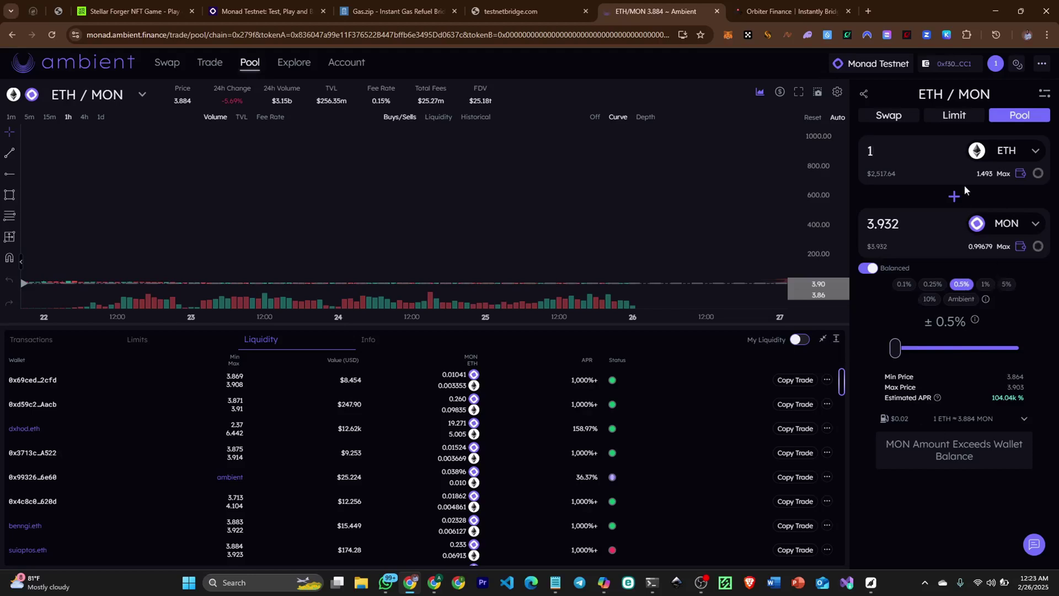
# - Submit a limit order exchanging 1 ETH for 3.92 MON at a price of 3.923 and confirm it in the wallet
pyautogui.click(969, 123)
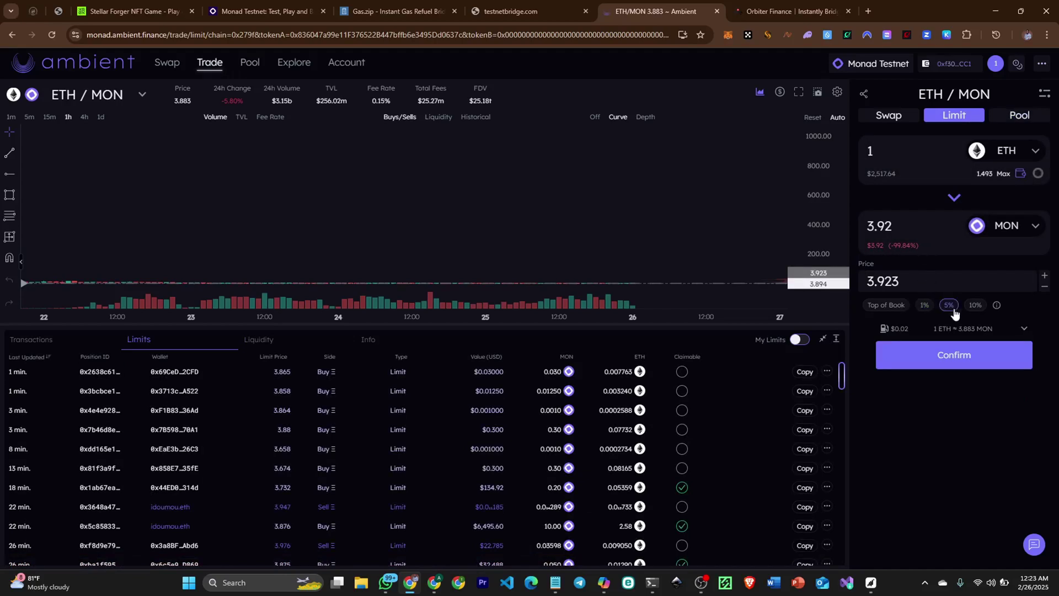
pyautogui.click(963, 353)
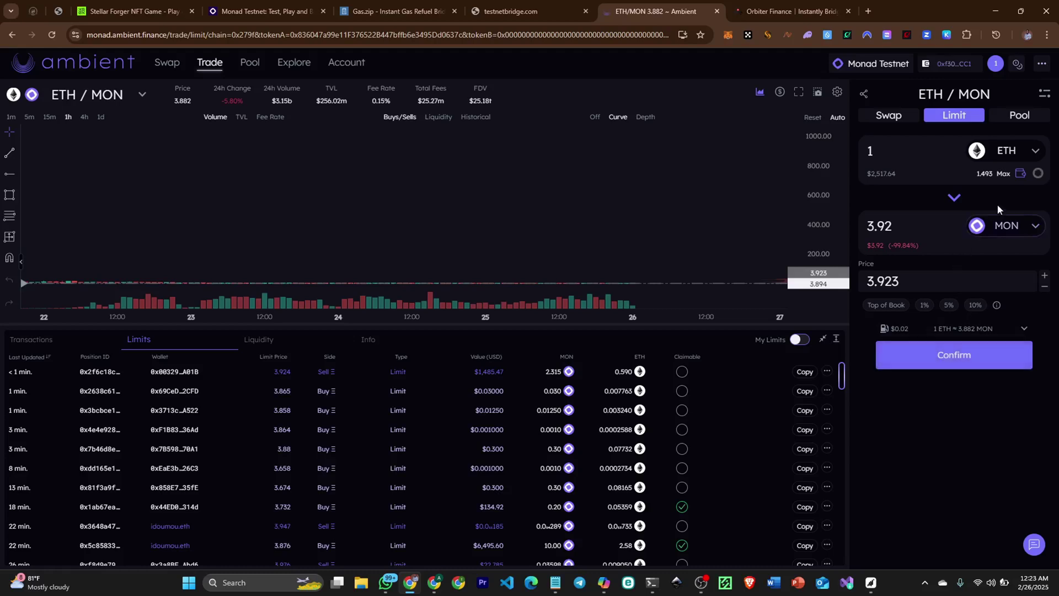
pyautogui.click(992, 355)
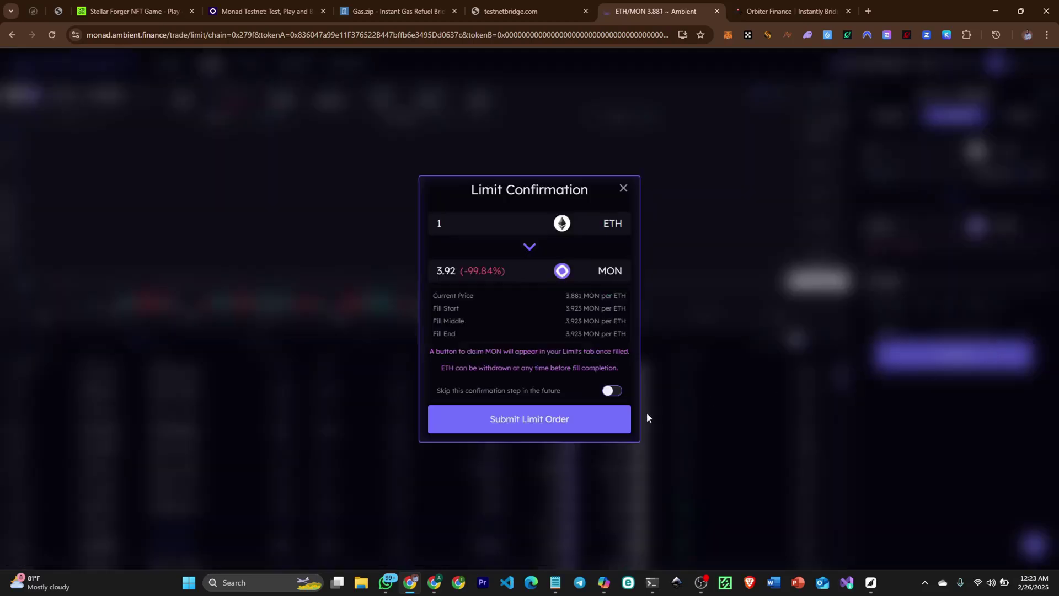
pyautogui.click(551, 417)
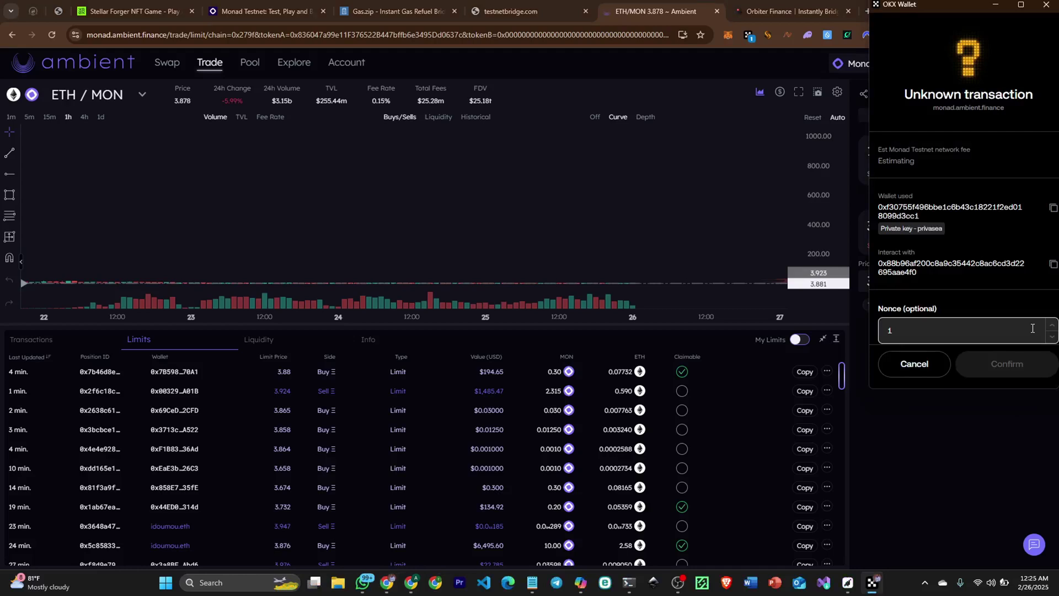
pyautogui.scroll(-1, 1029, 342)
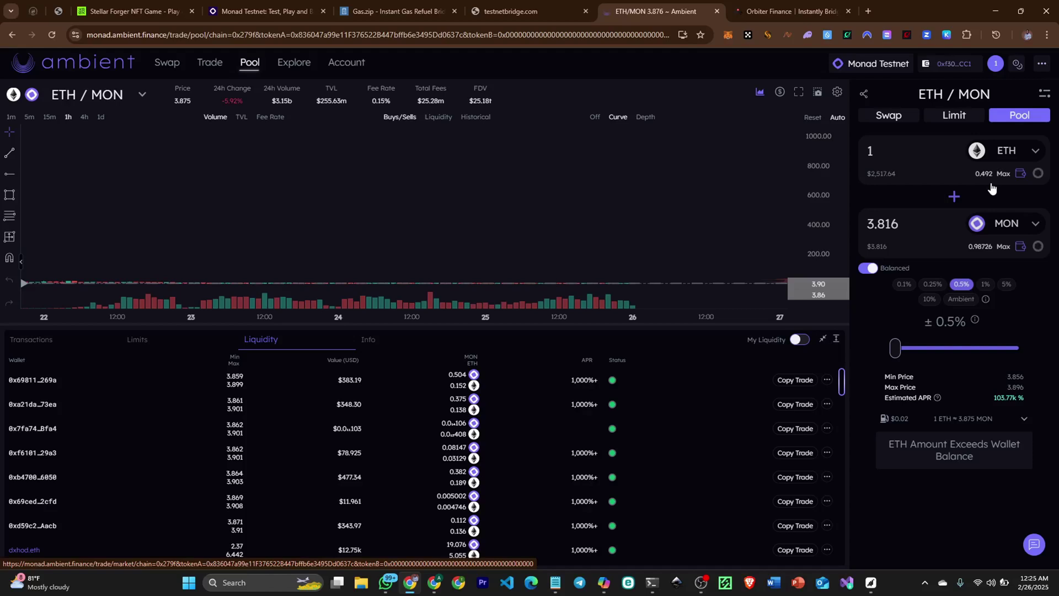
# - Look through the custom and RPC networks in OKX Wallet and search the networks for "mo"
pyautogui.click(748, 34)
pyautogui.click(656, 128)
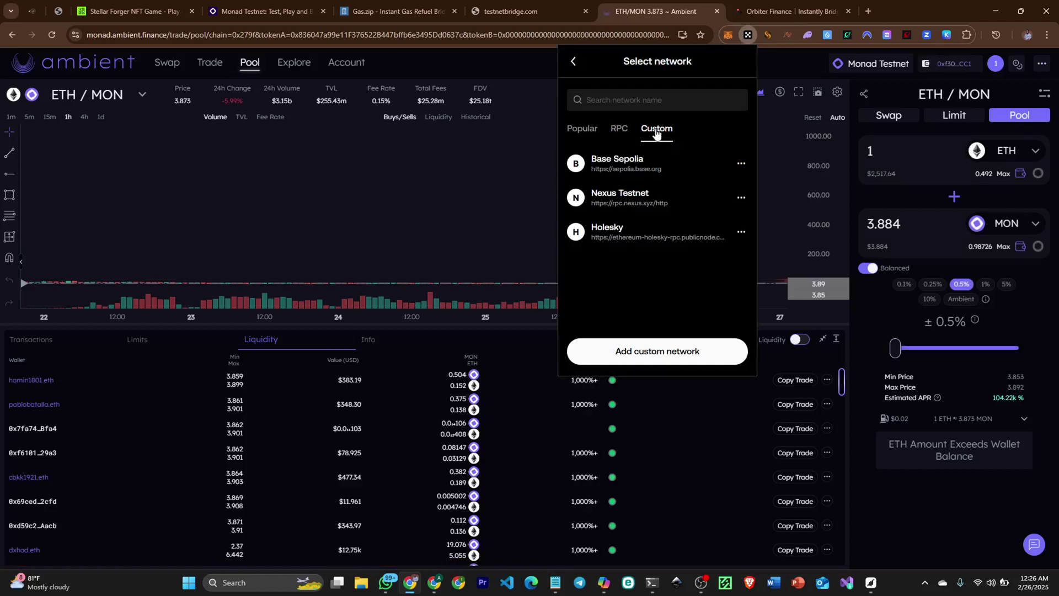
pyautogui.click(619, 128)
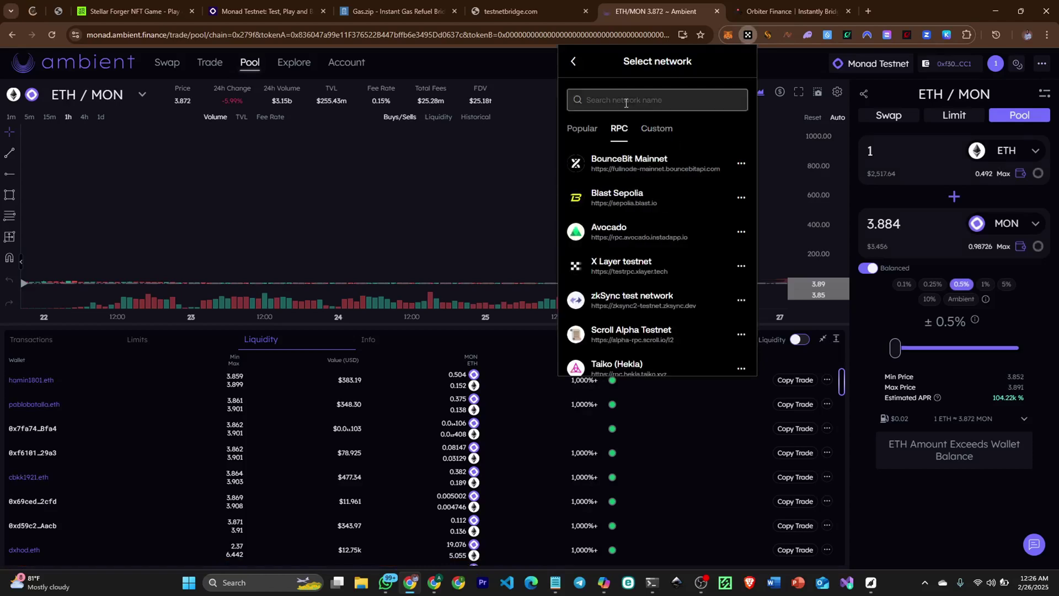
pyautogui.click(626, 101)
pyautogui.write('mo')
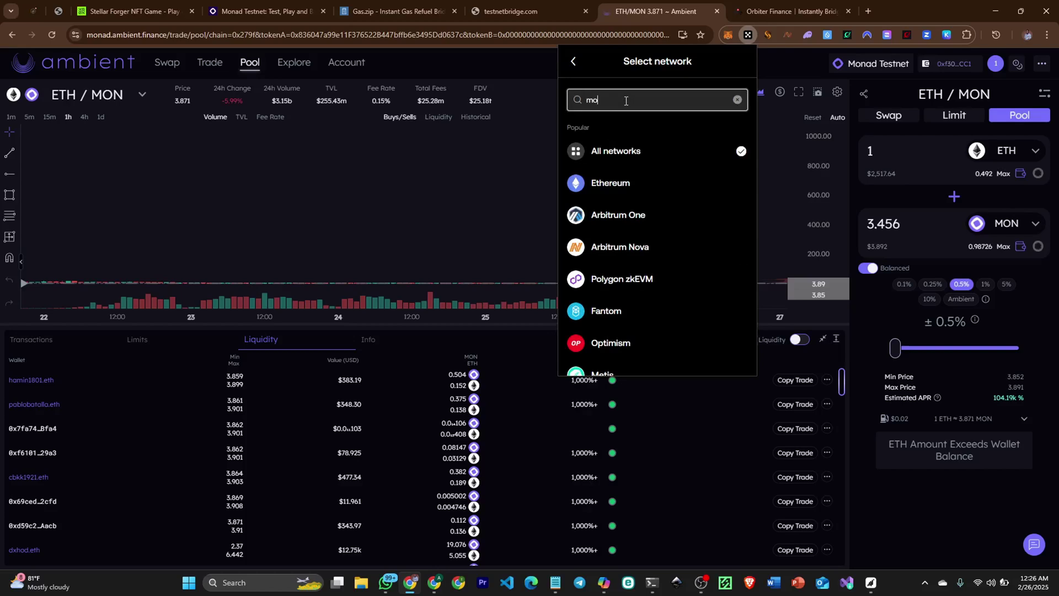